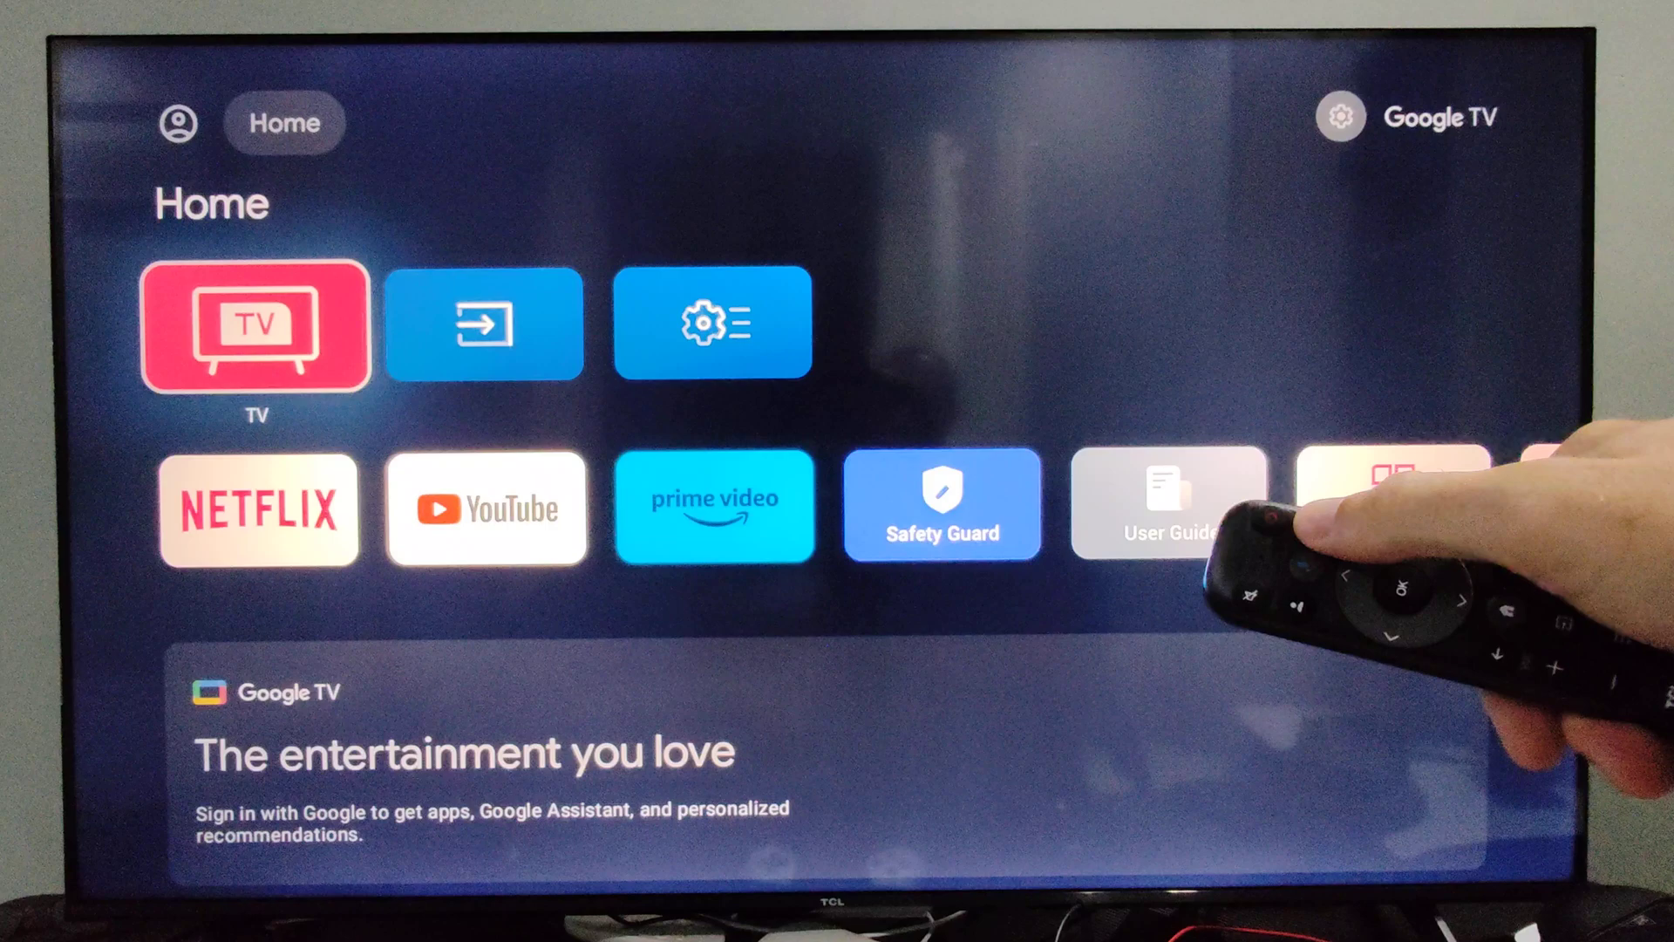
Switch the TV input to Game Console (HDMI 3) from the quick settings Inputs list
key("super")
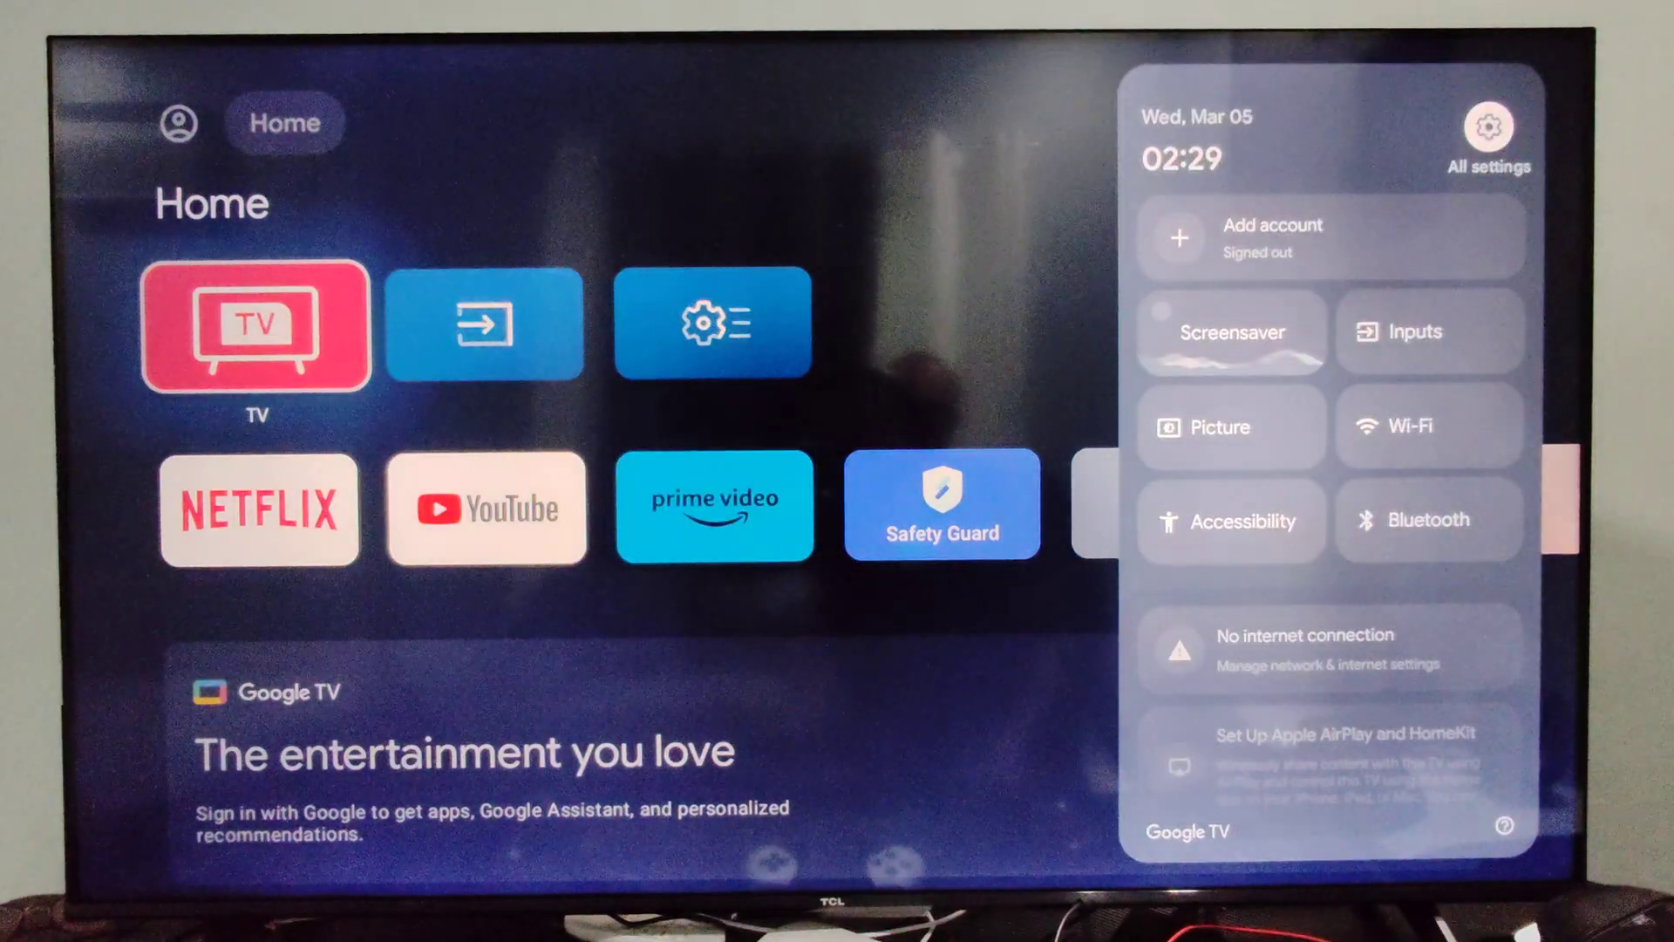
key("Down")
key("Down")
key("Right")
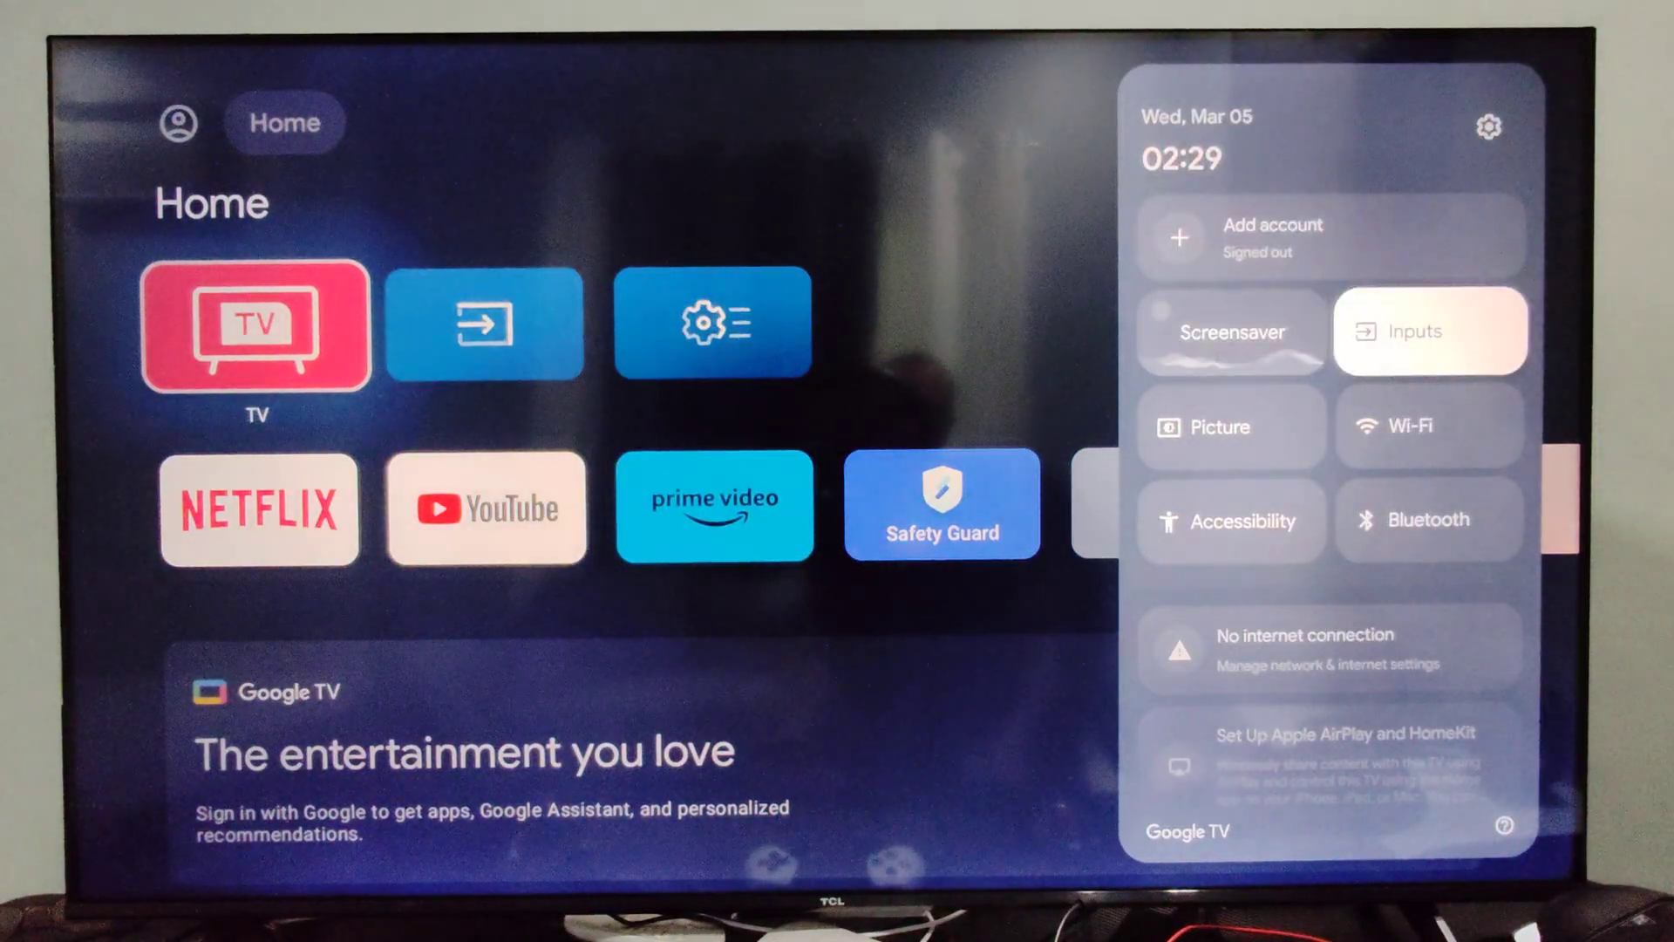
key("Return")
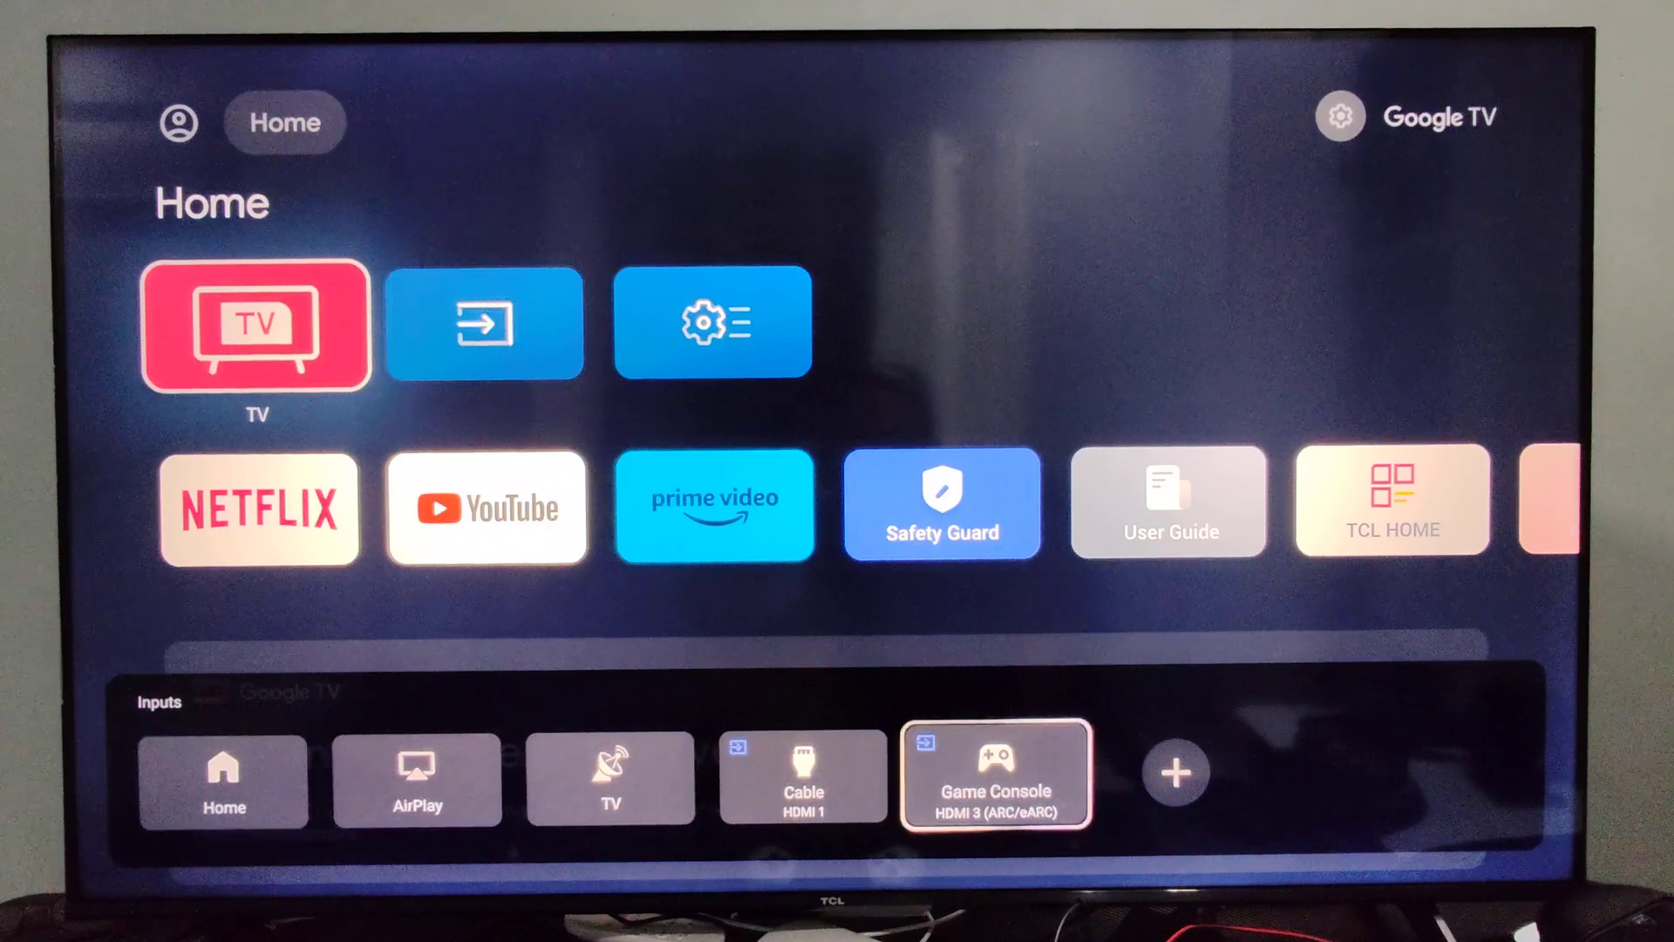
key("Return")
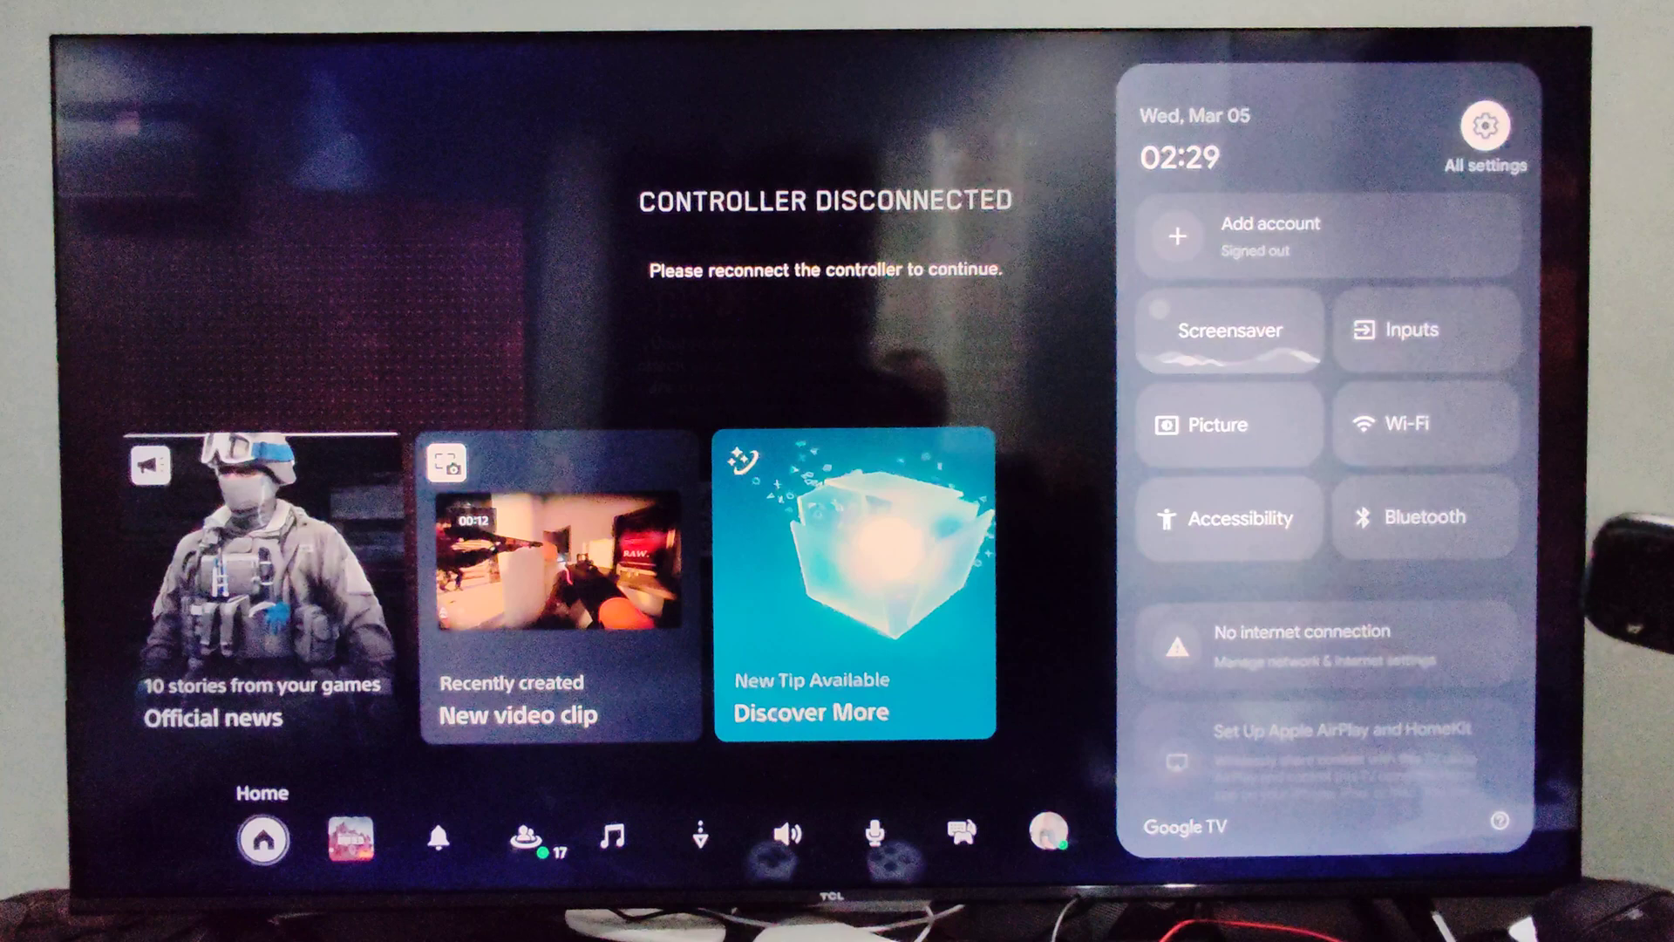
Keep the Game Console input selected, then choose All settings from quick settings
key("Down")
key("Down")
key("Return")
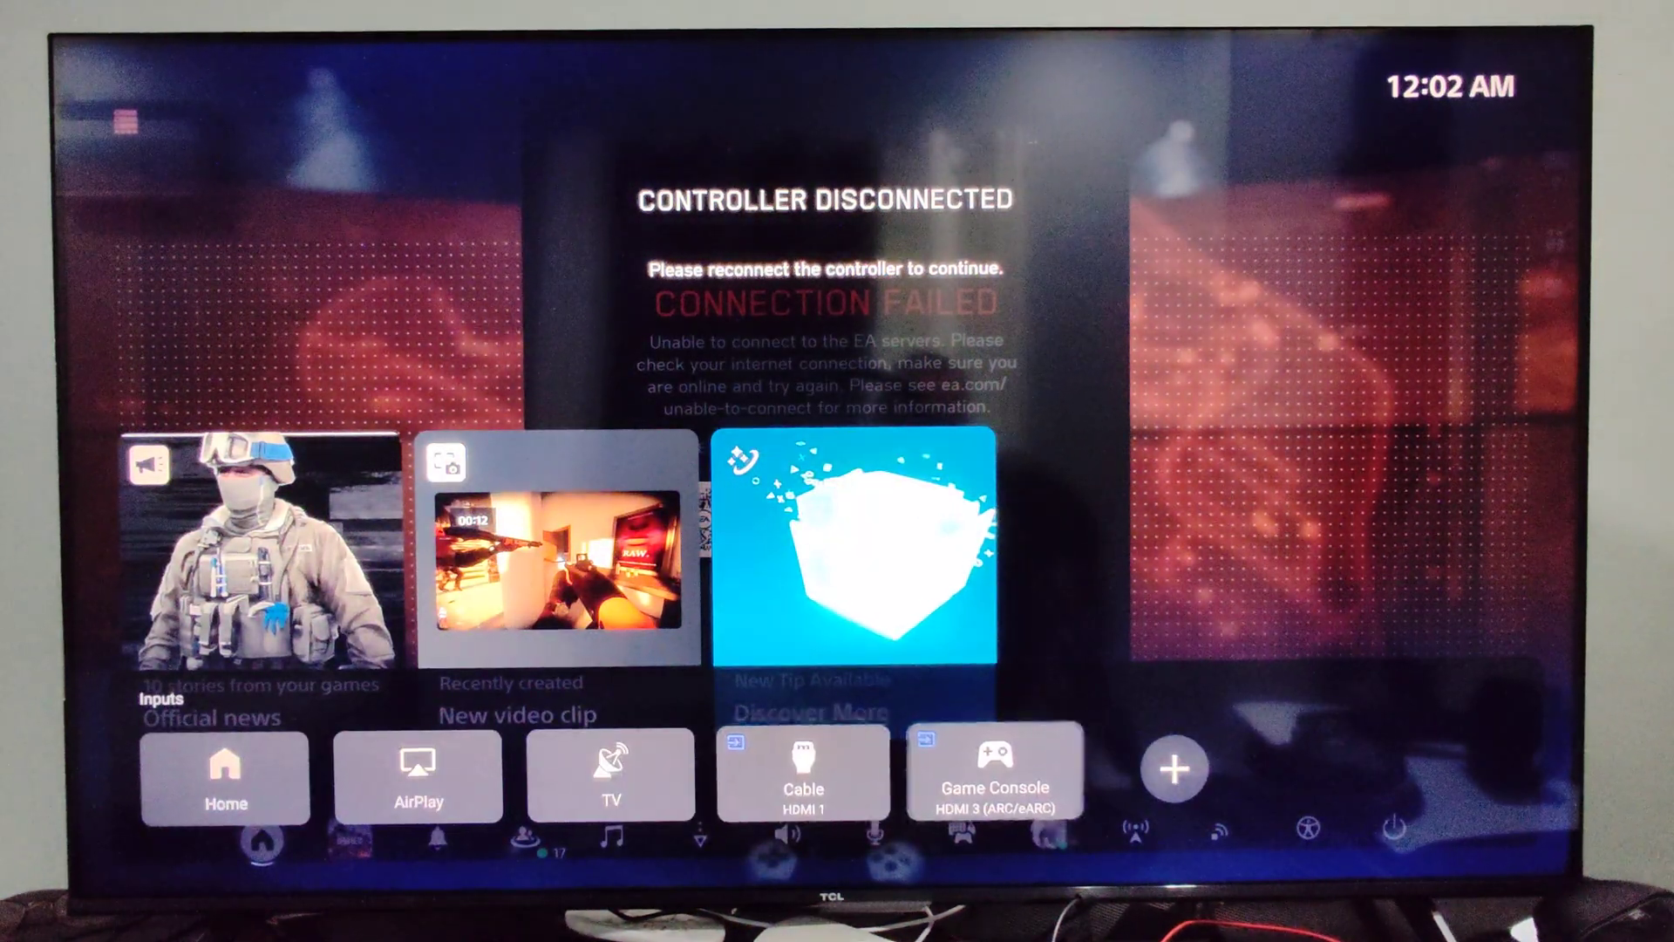
key("Return")
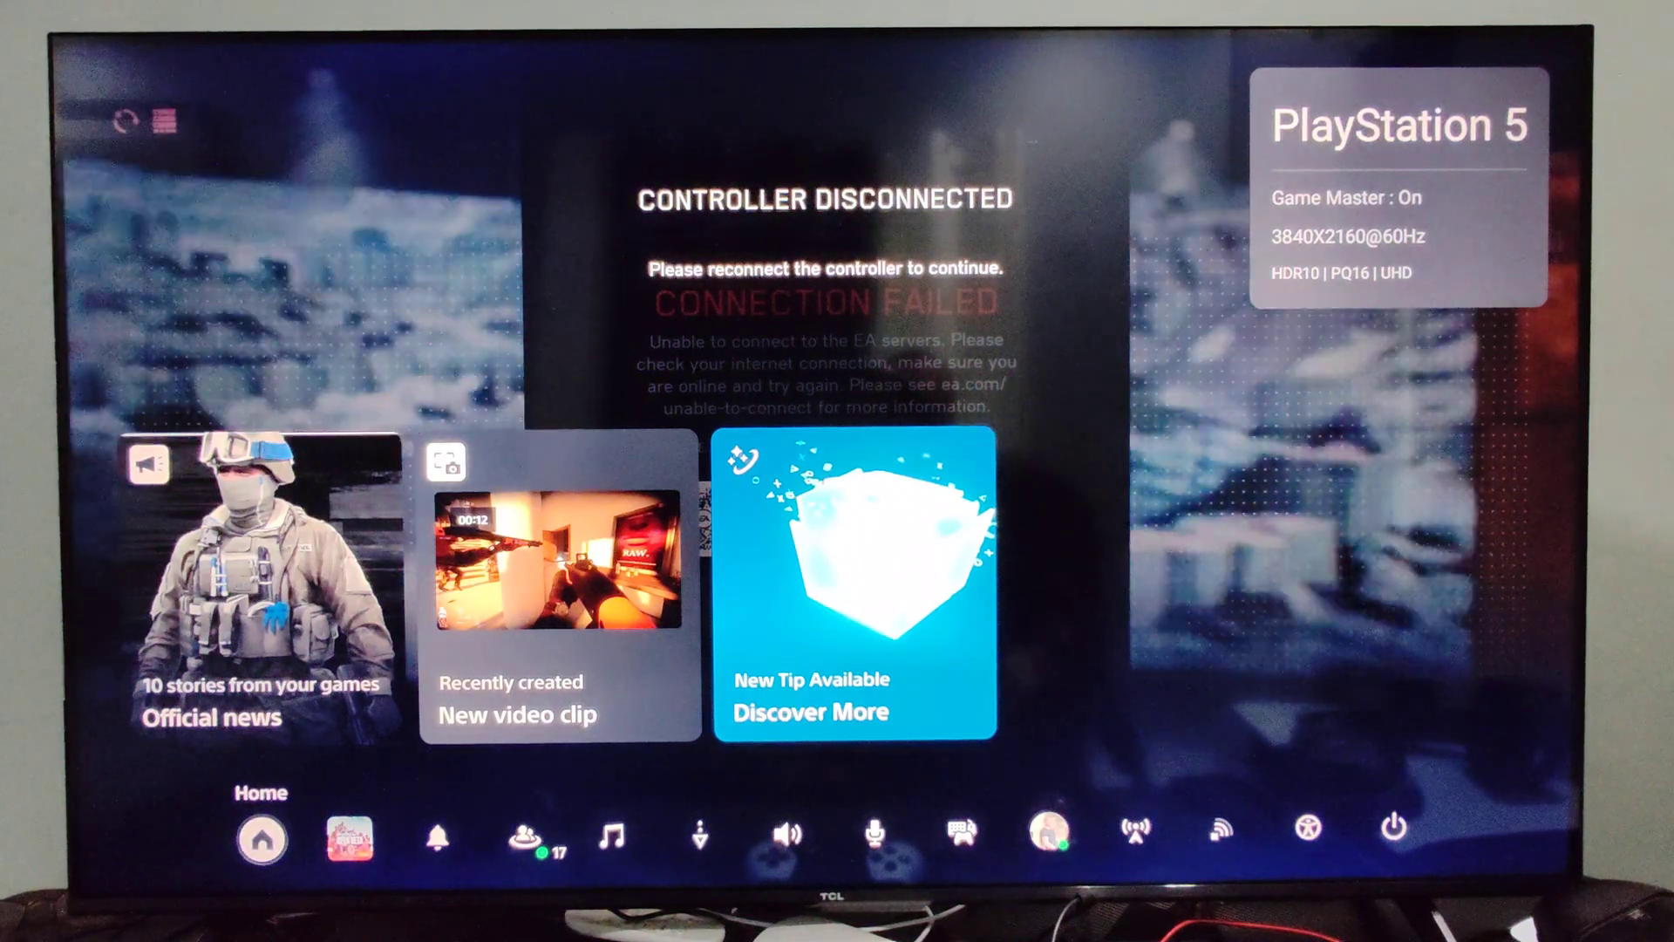
key("super")
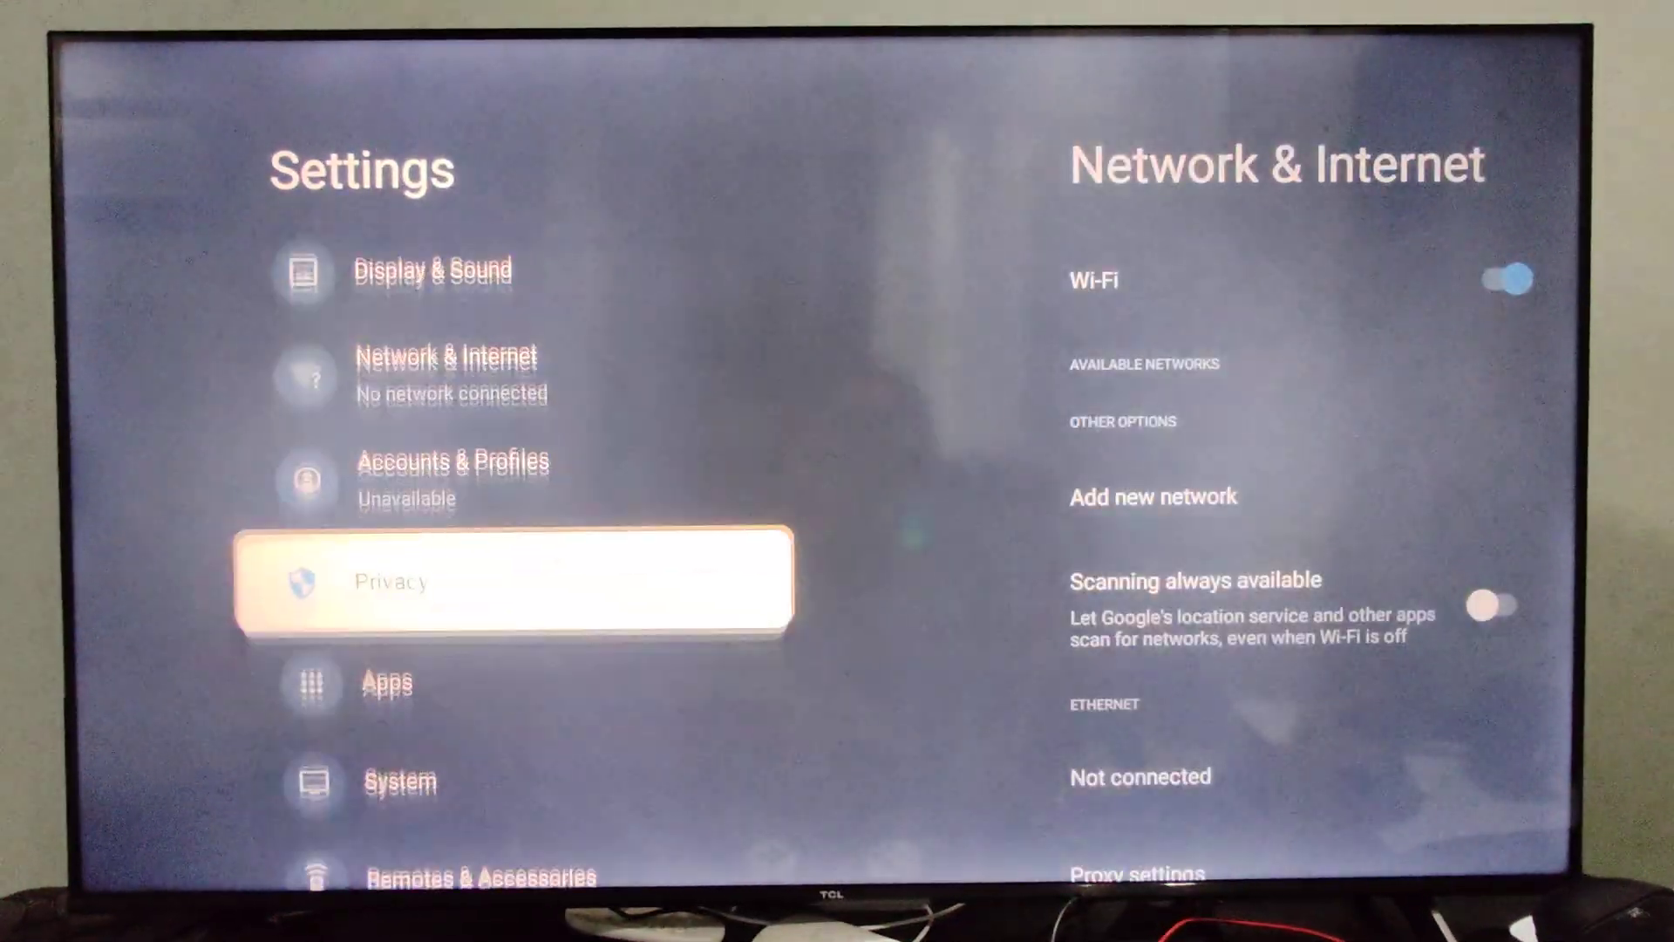
key("Down")
key("Down")
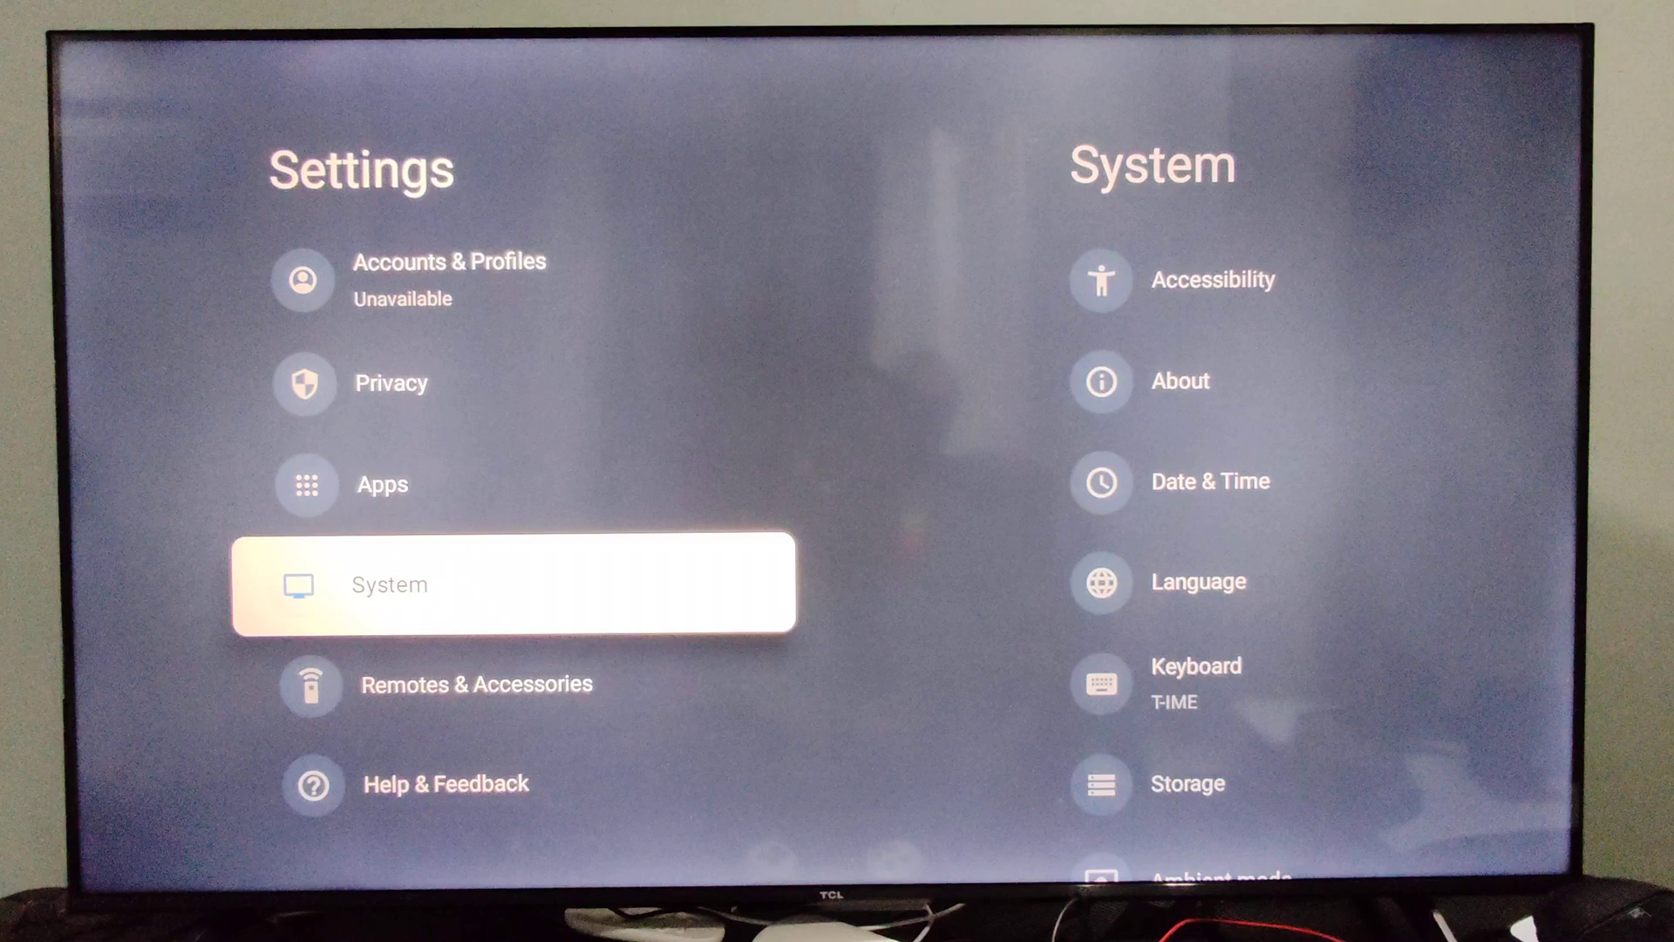
Open the Game Master settings for the HDMI ports under System
key("Return")
key("Down")
key("Down")
key("Down")
key("Down")
key("Down")
key("Down")
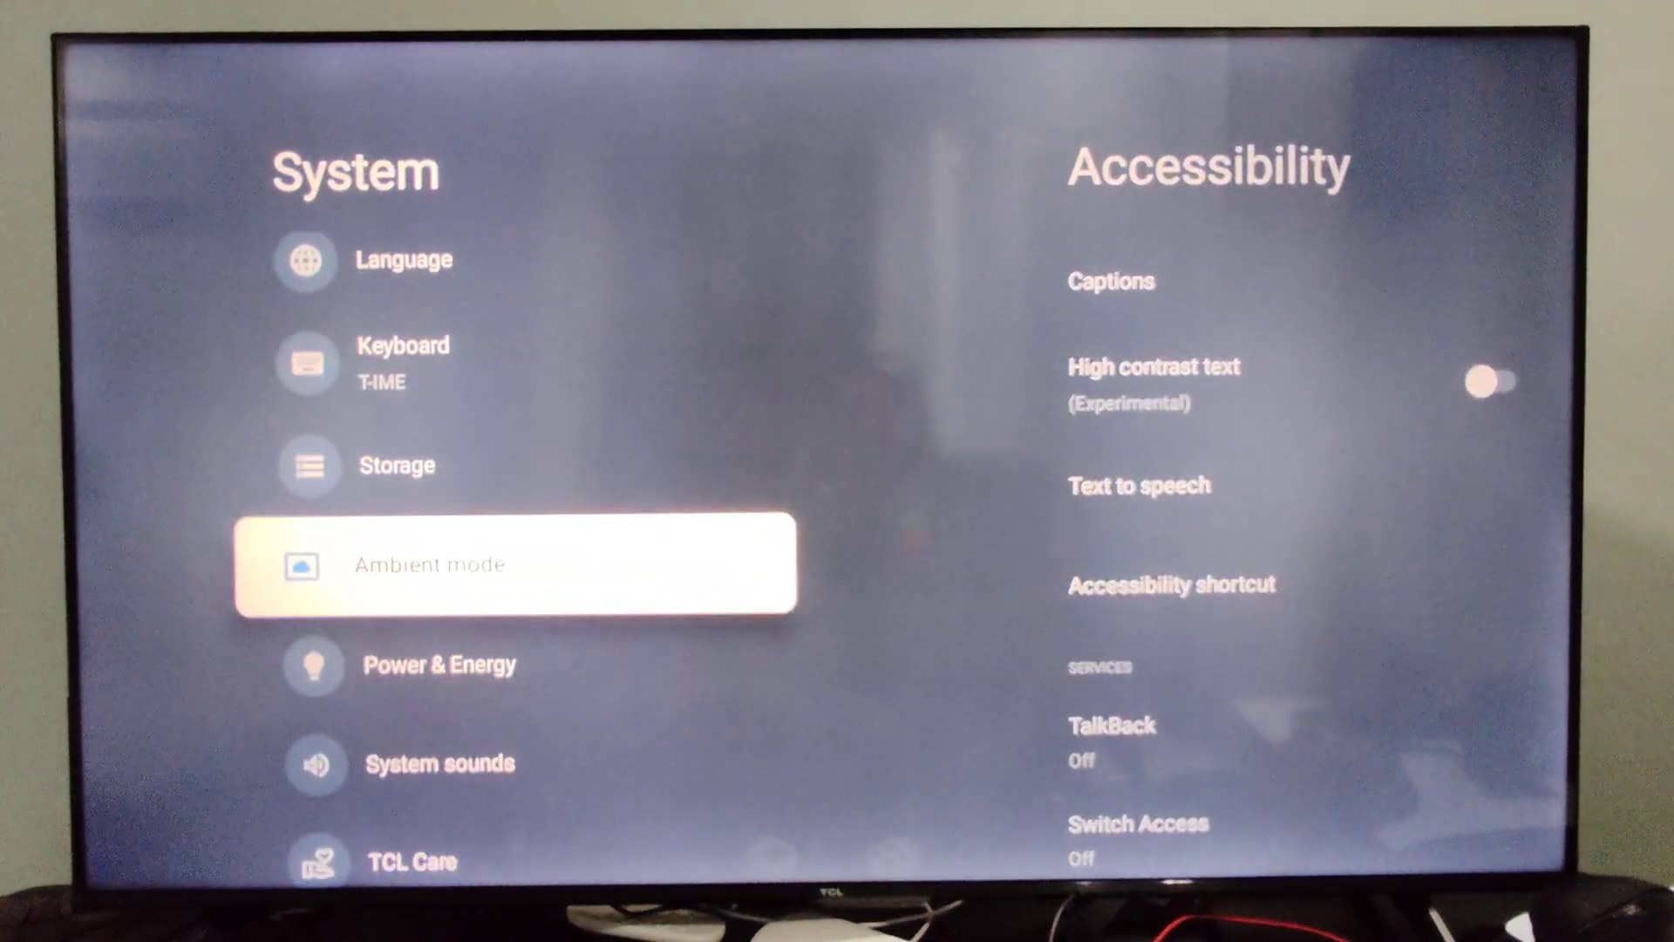
key("Down")
key("Down")
key("Down")
key("Down")
key("Down")
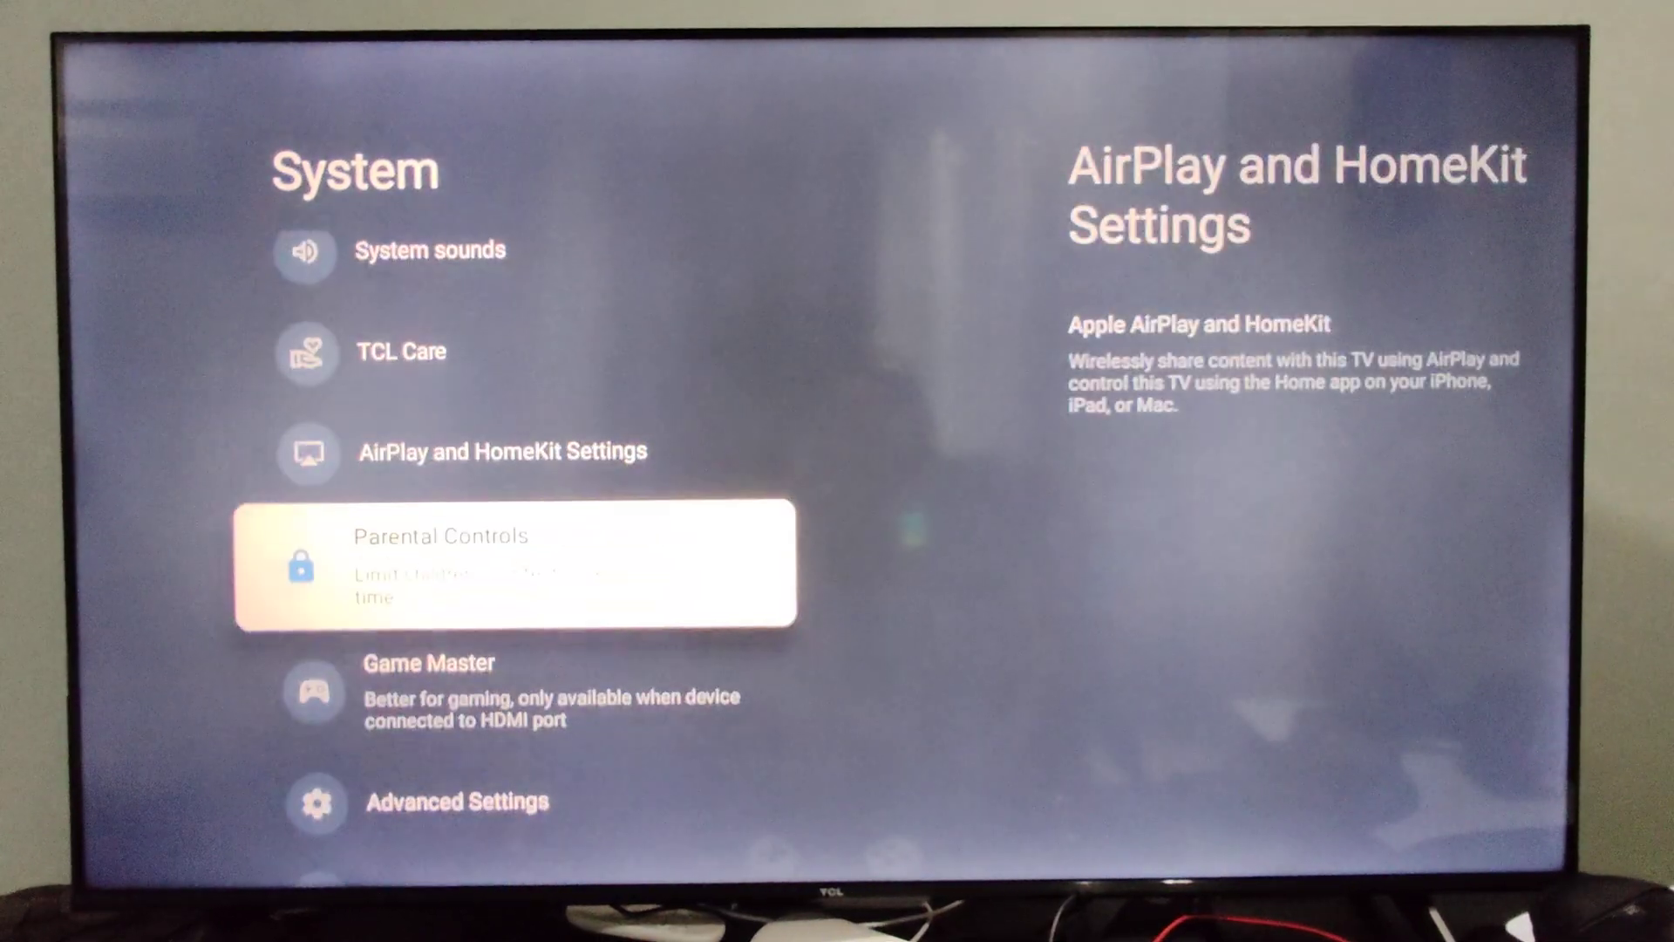
key("Down")
key("Return")
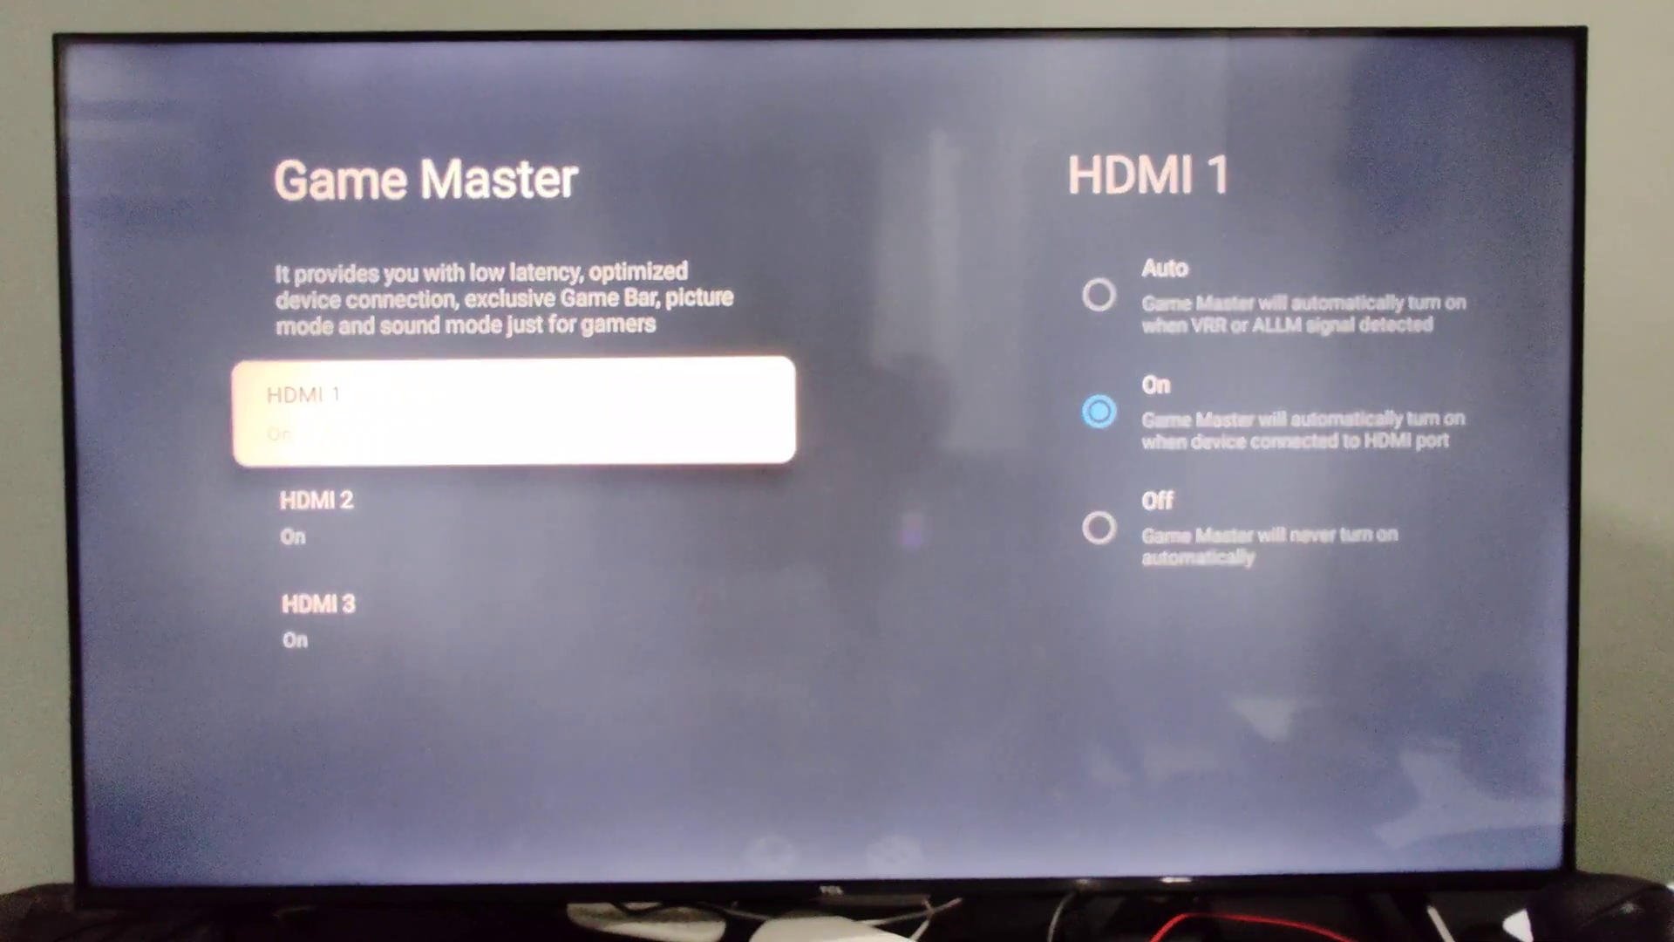
Confirm Game Master for HDMI 2 is On and return to the System list
key("Down")
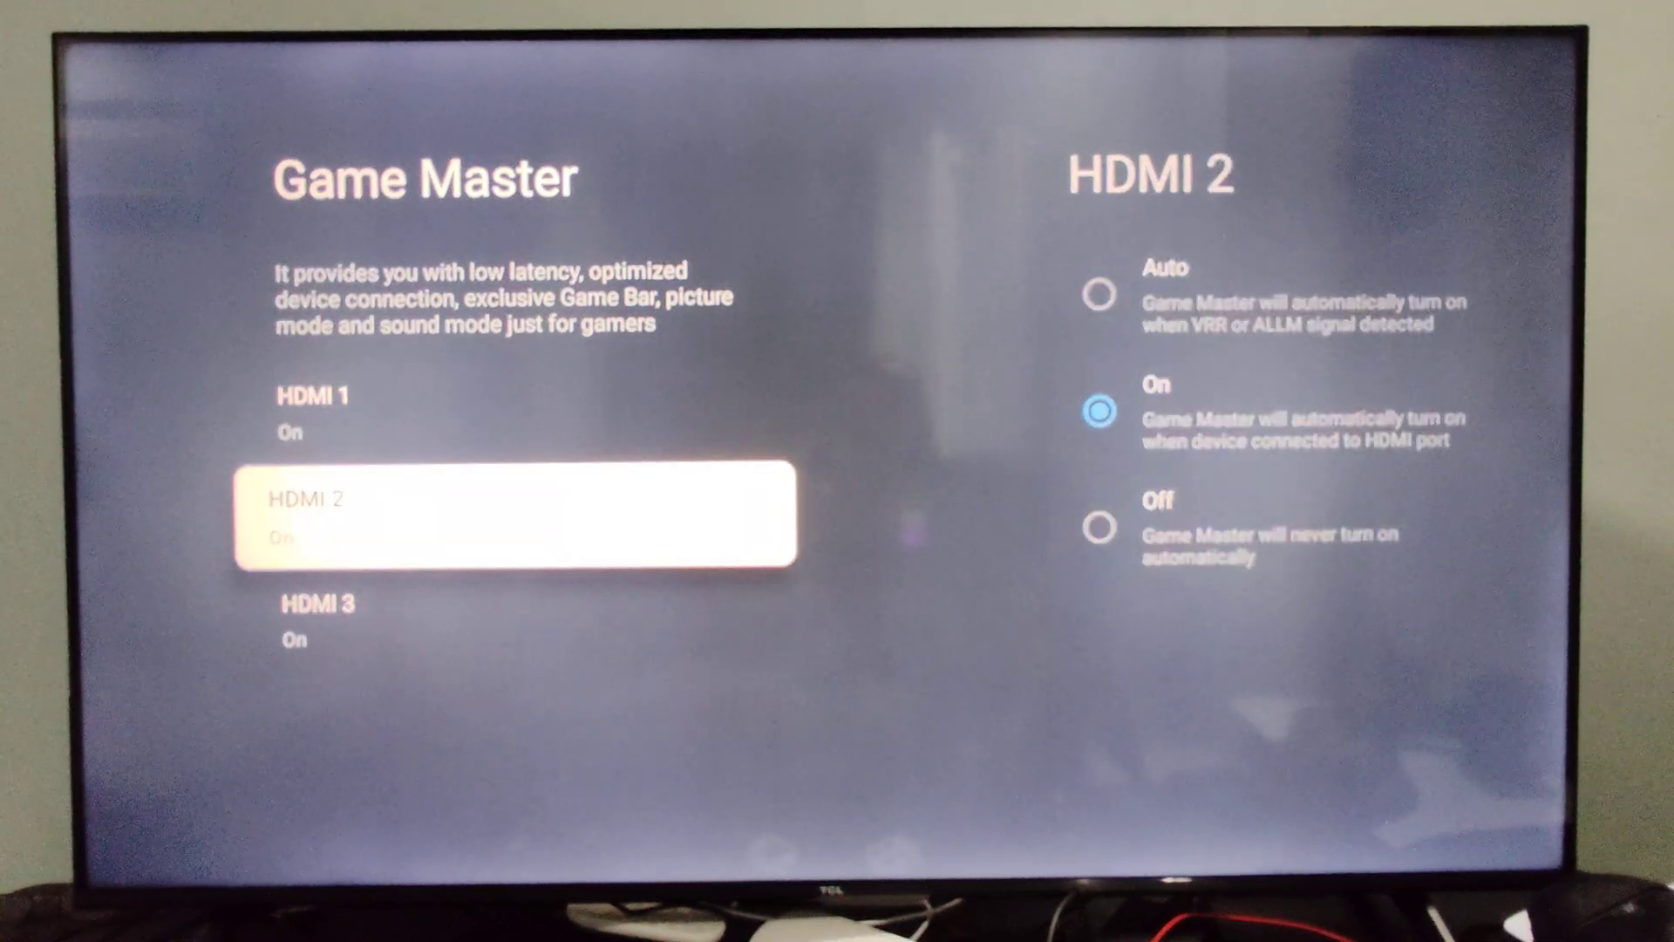
key("Return")
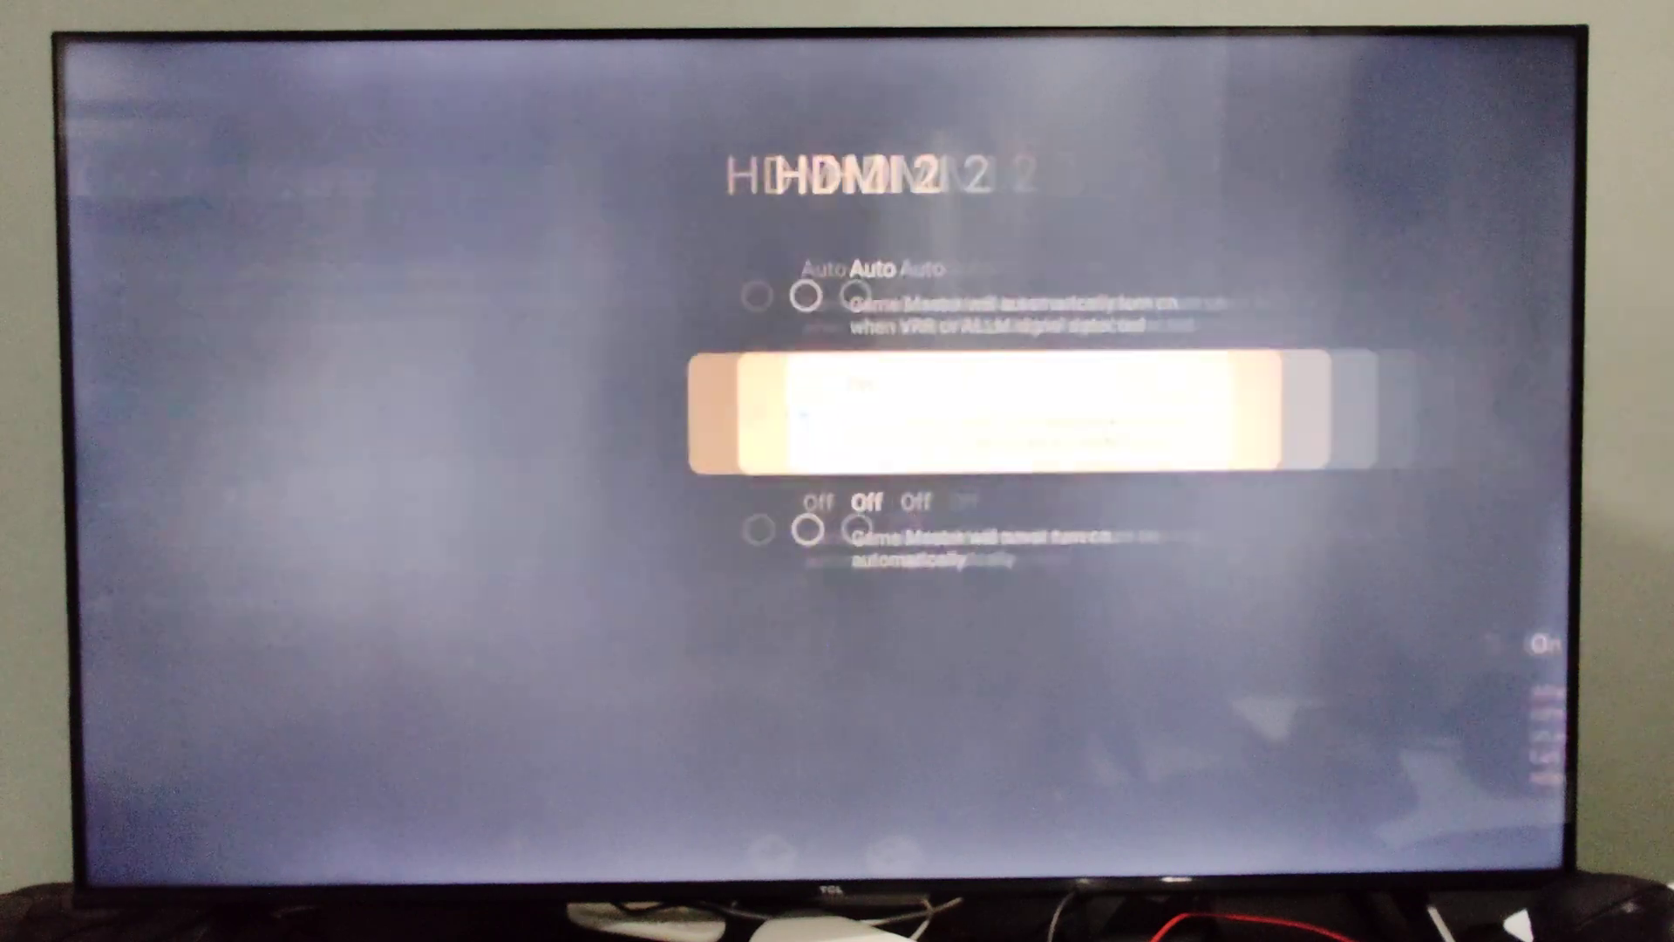
key("Escape")
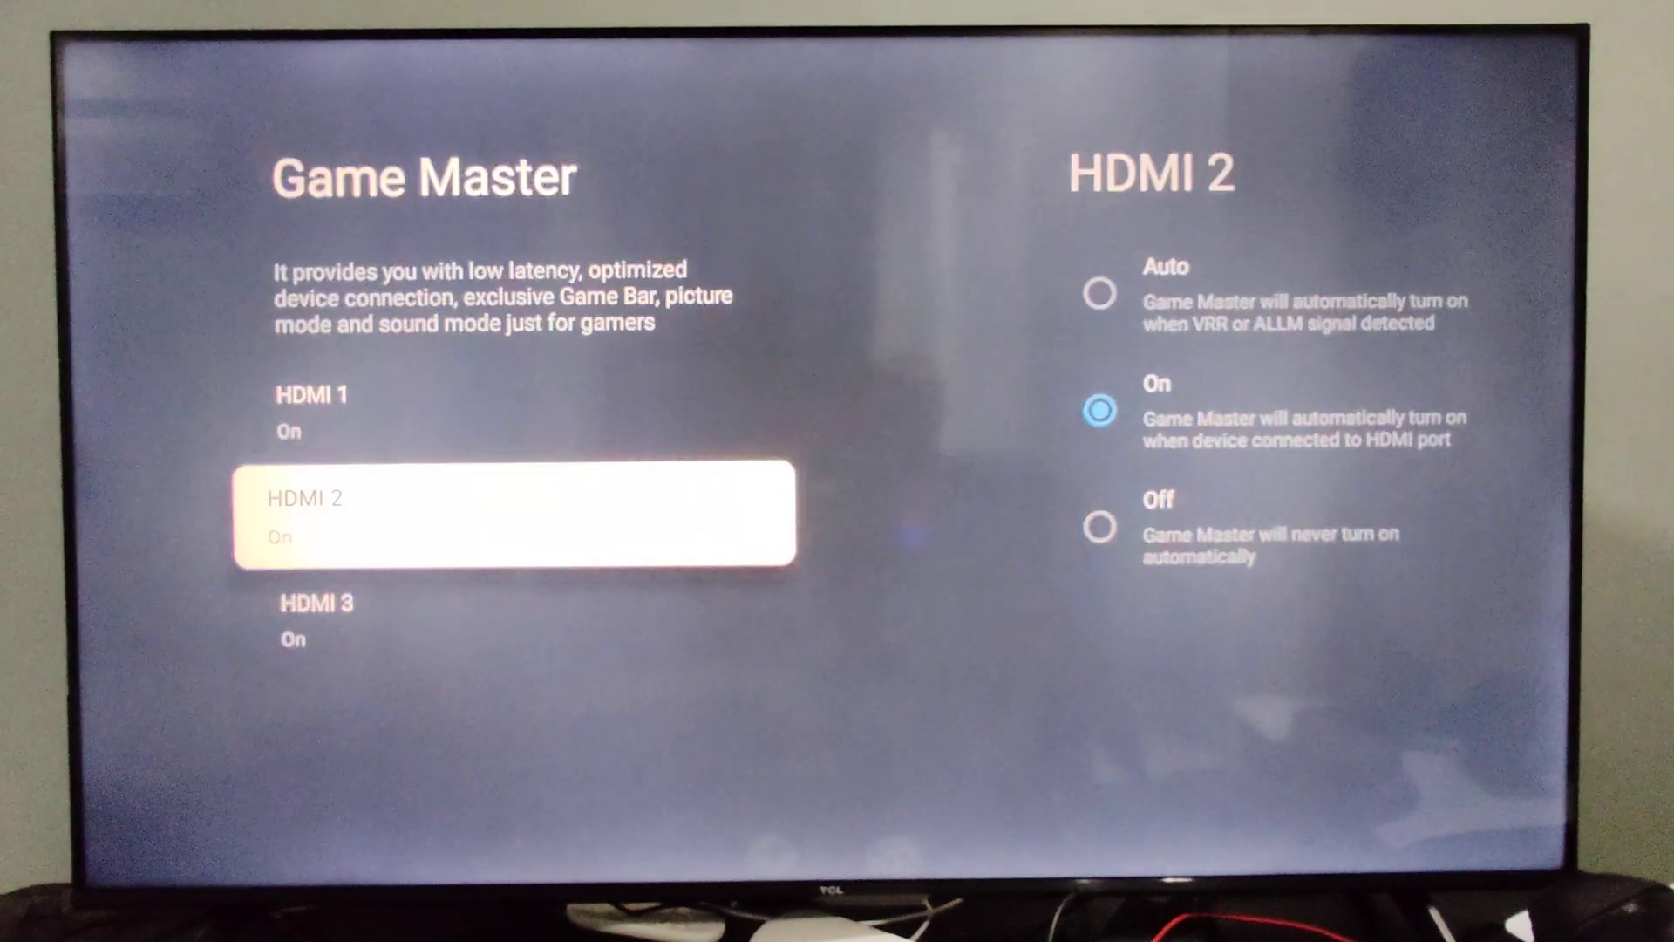
key("Return")
key("Up")
key("Down")
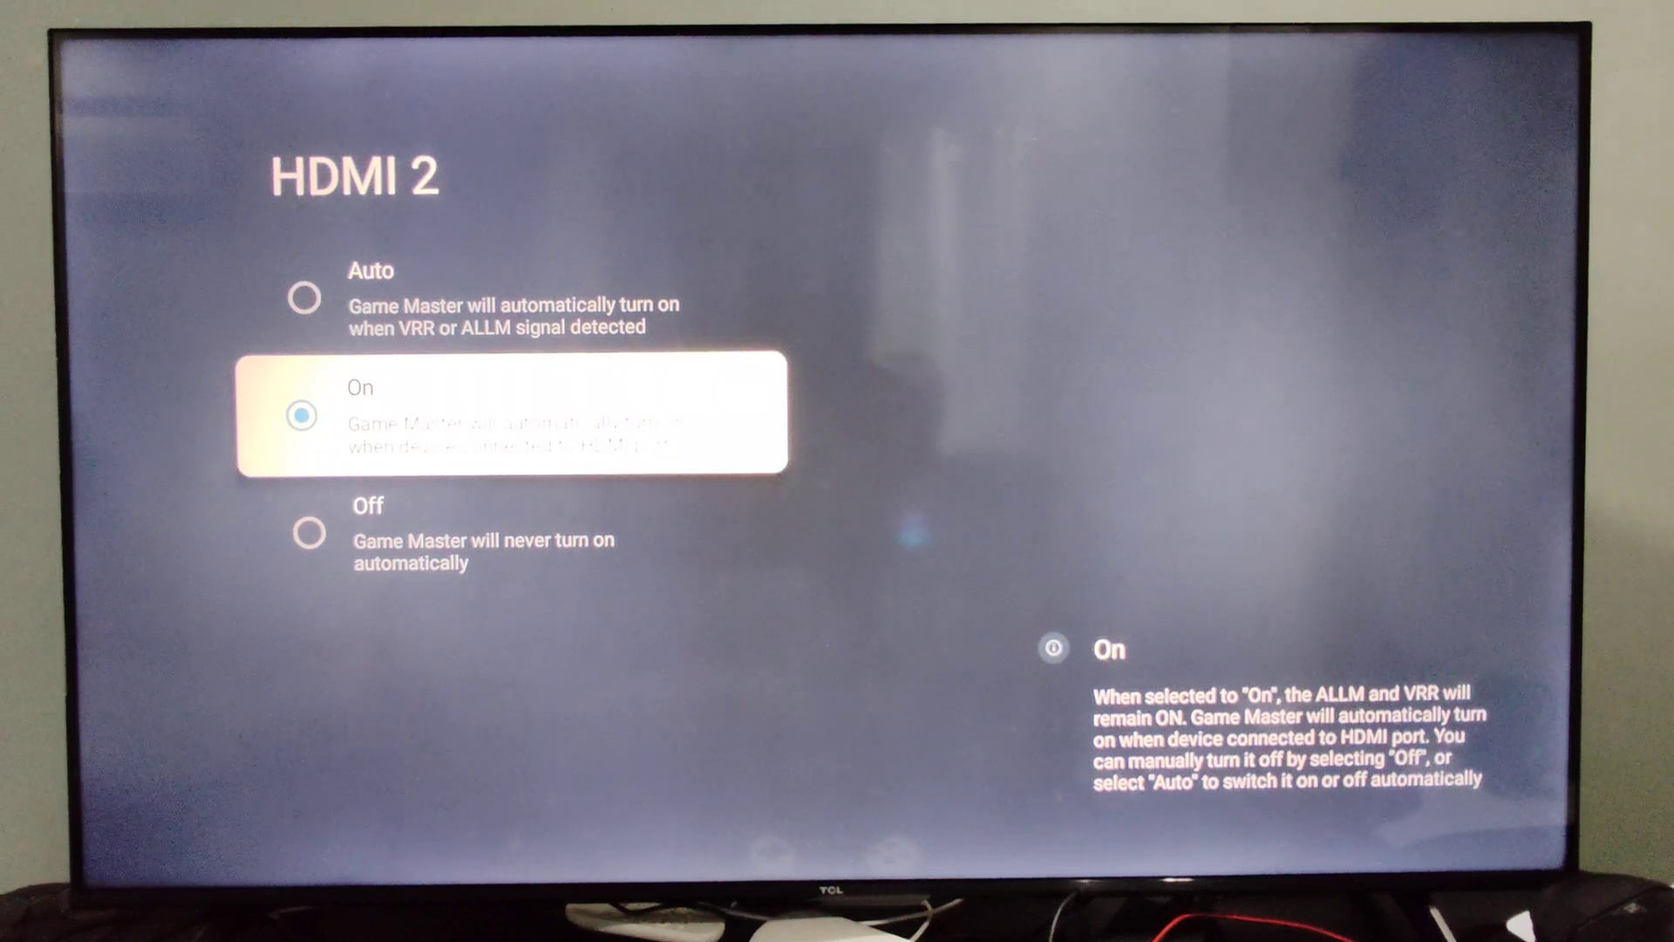
key("Escape")
key("Escape")
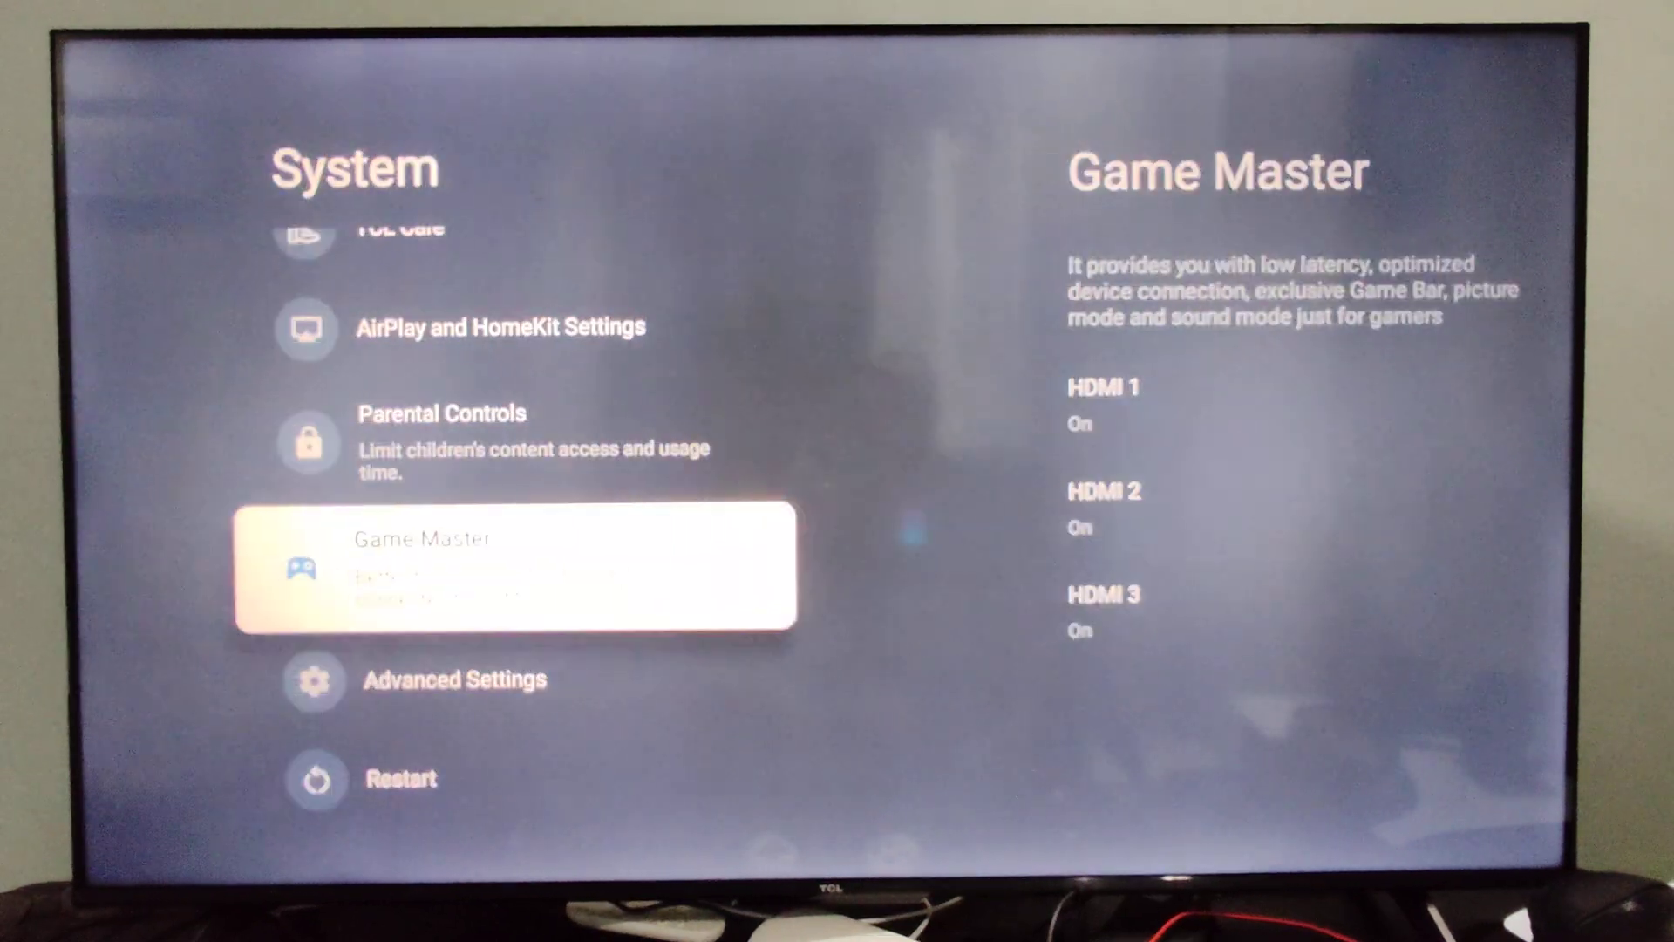
Leave System settings and open Display & Sound from the main Settings list
key("Down")
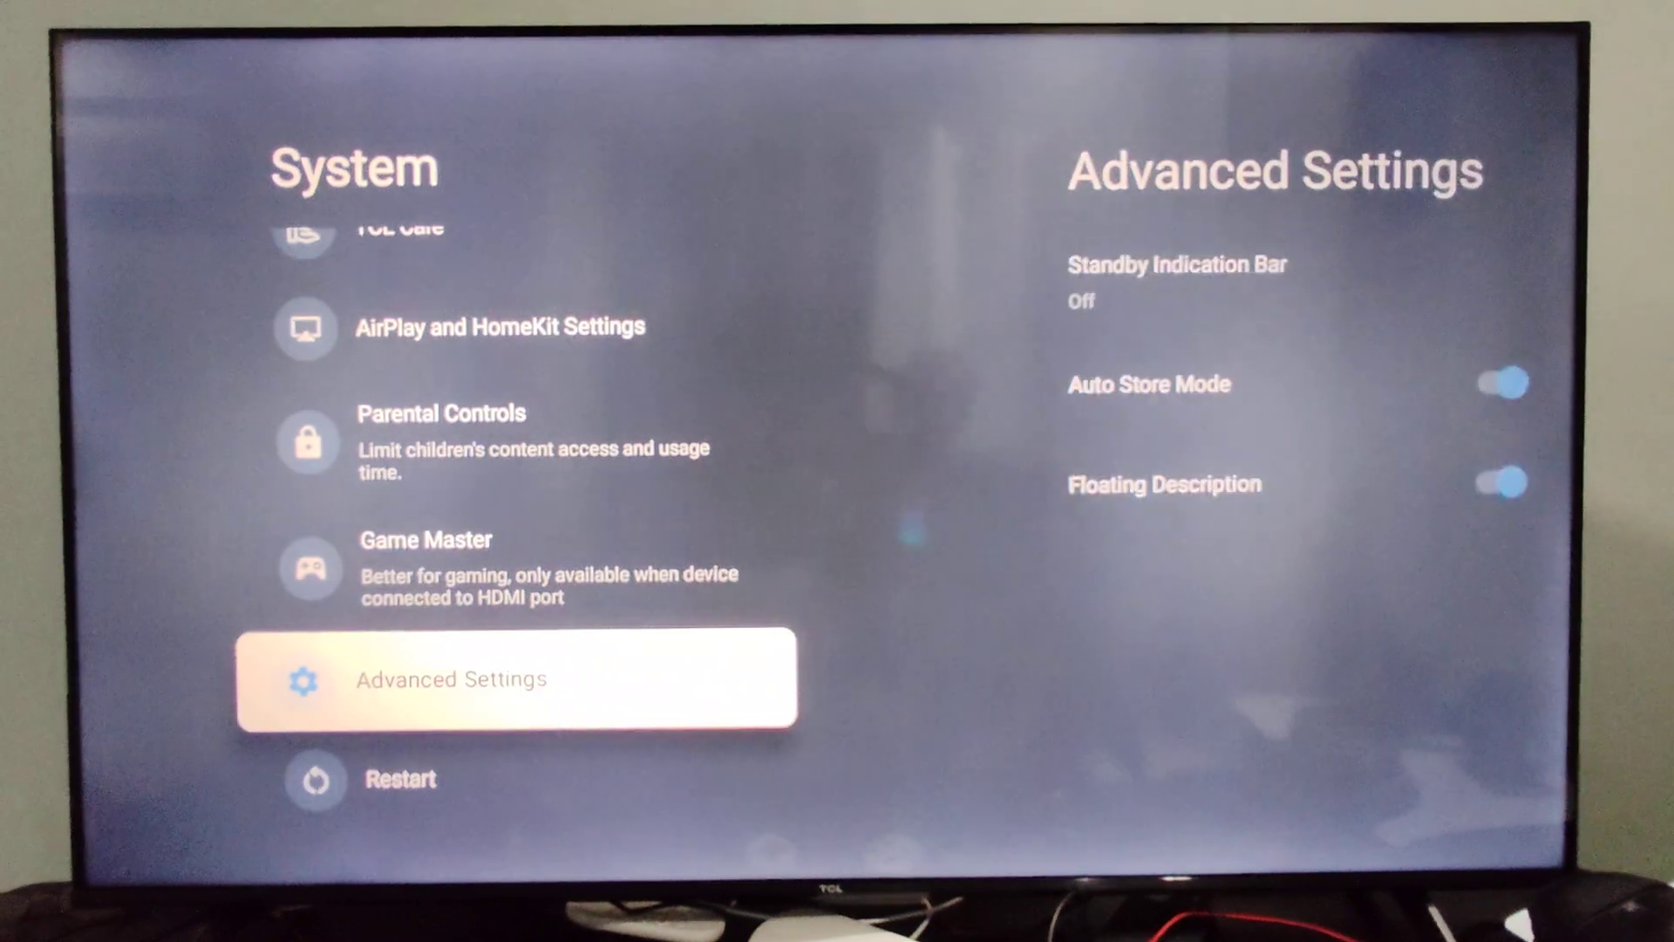
key("Up")
key("Up")
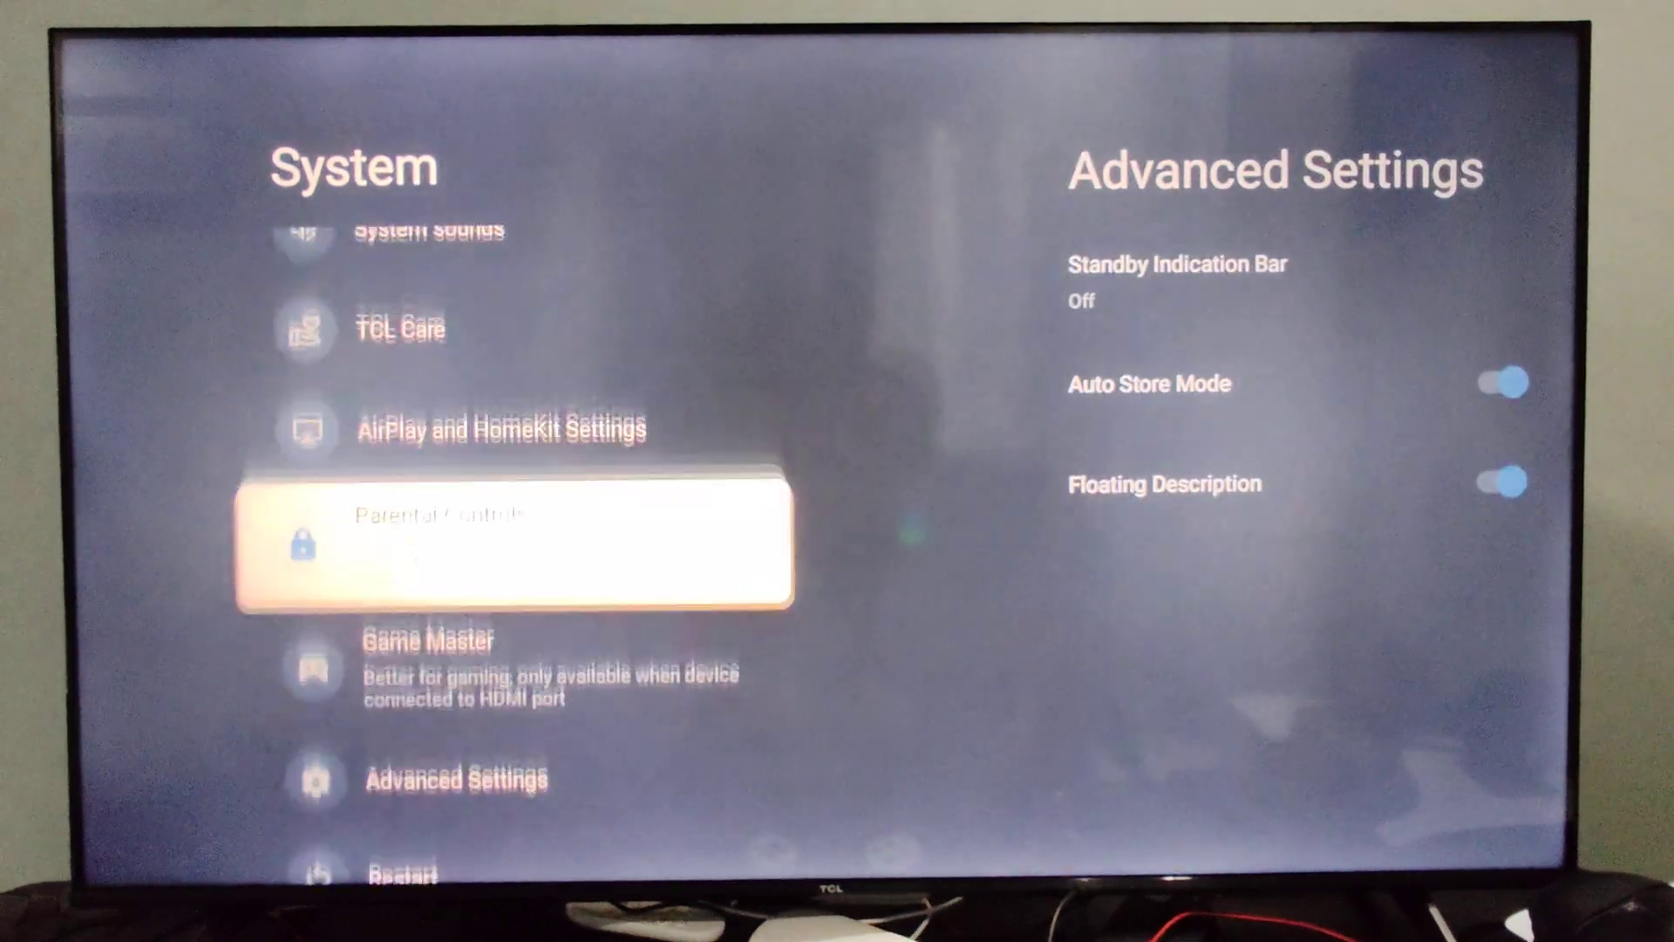
key("Up")
key("Up")
key("Up")
key("Up")
key("Up")
key("Escape")
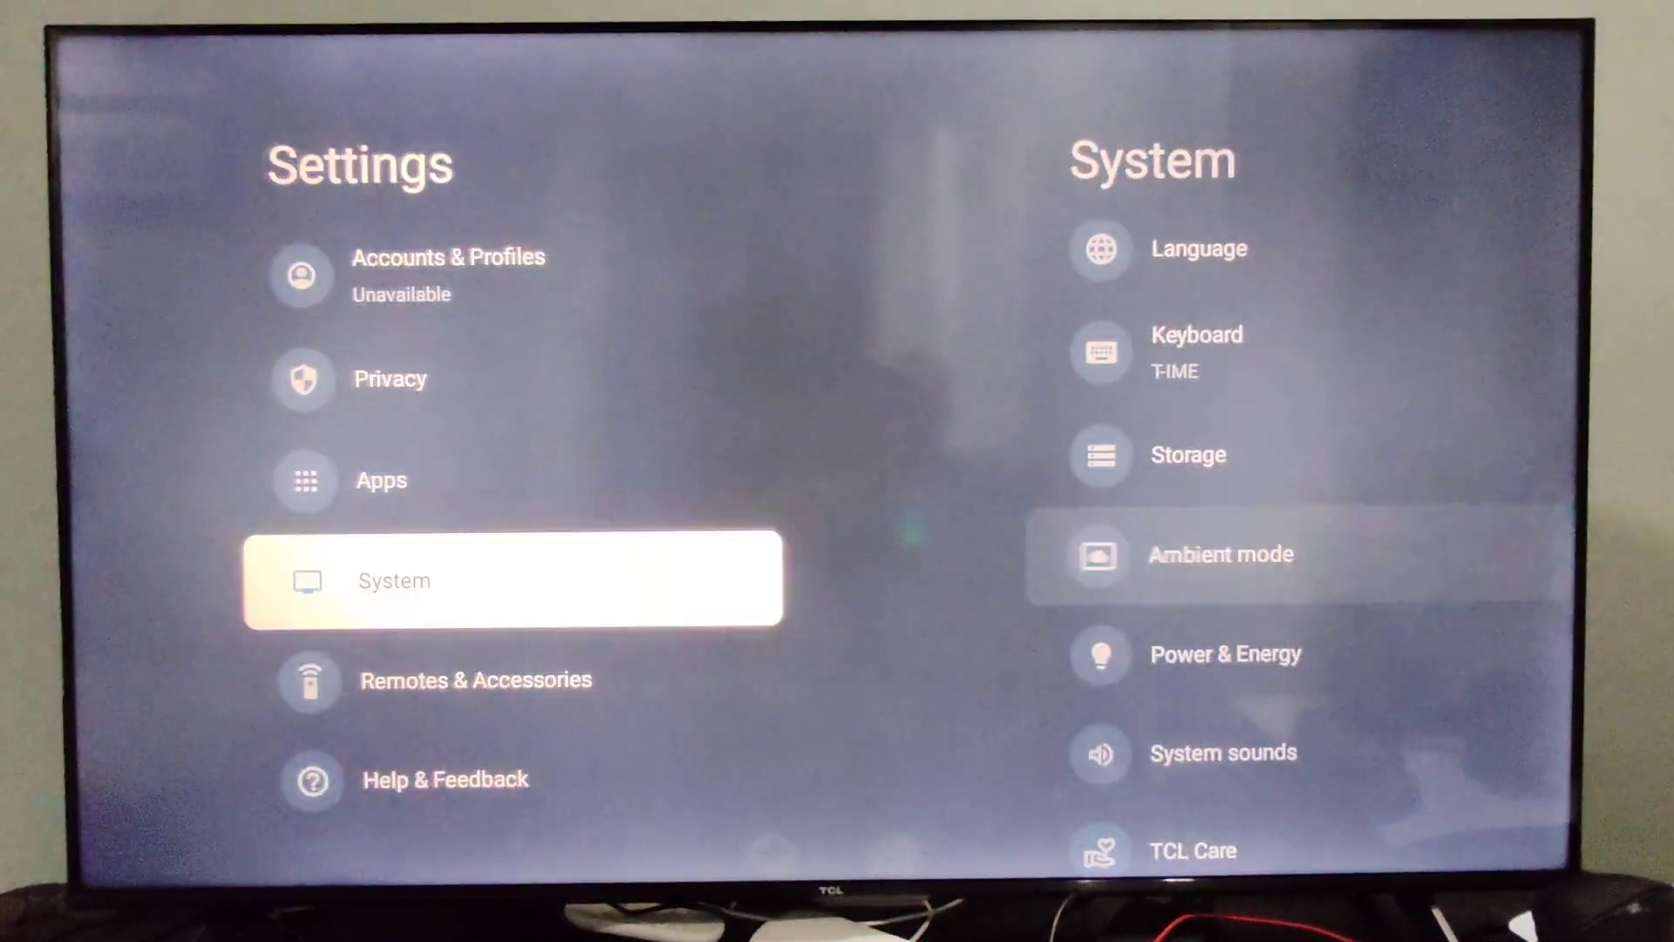
key("Up")
key("Up")
key("Up")
key("Up")
key("Up")
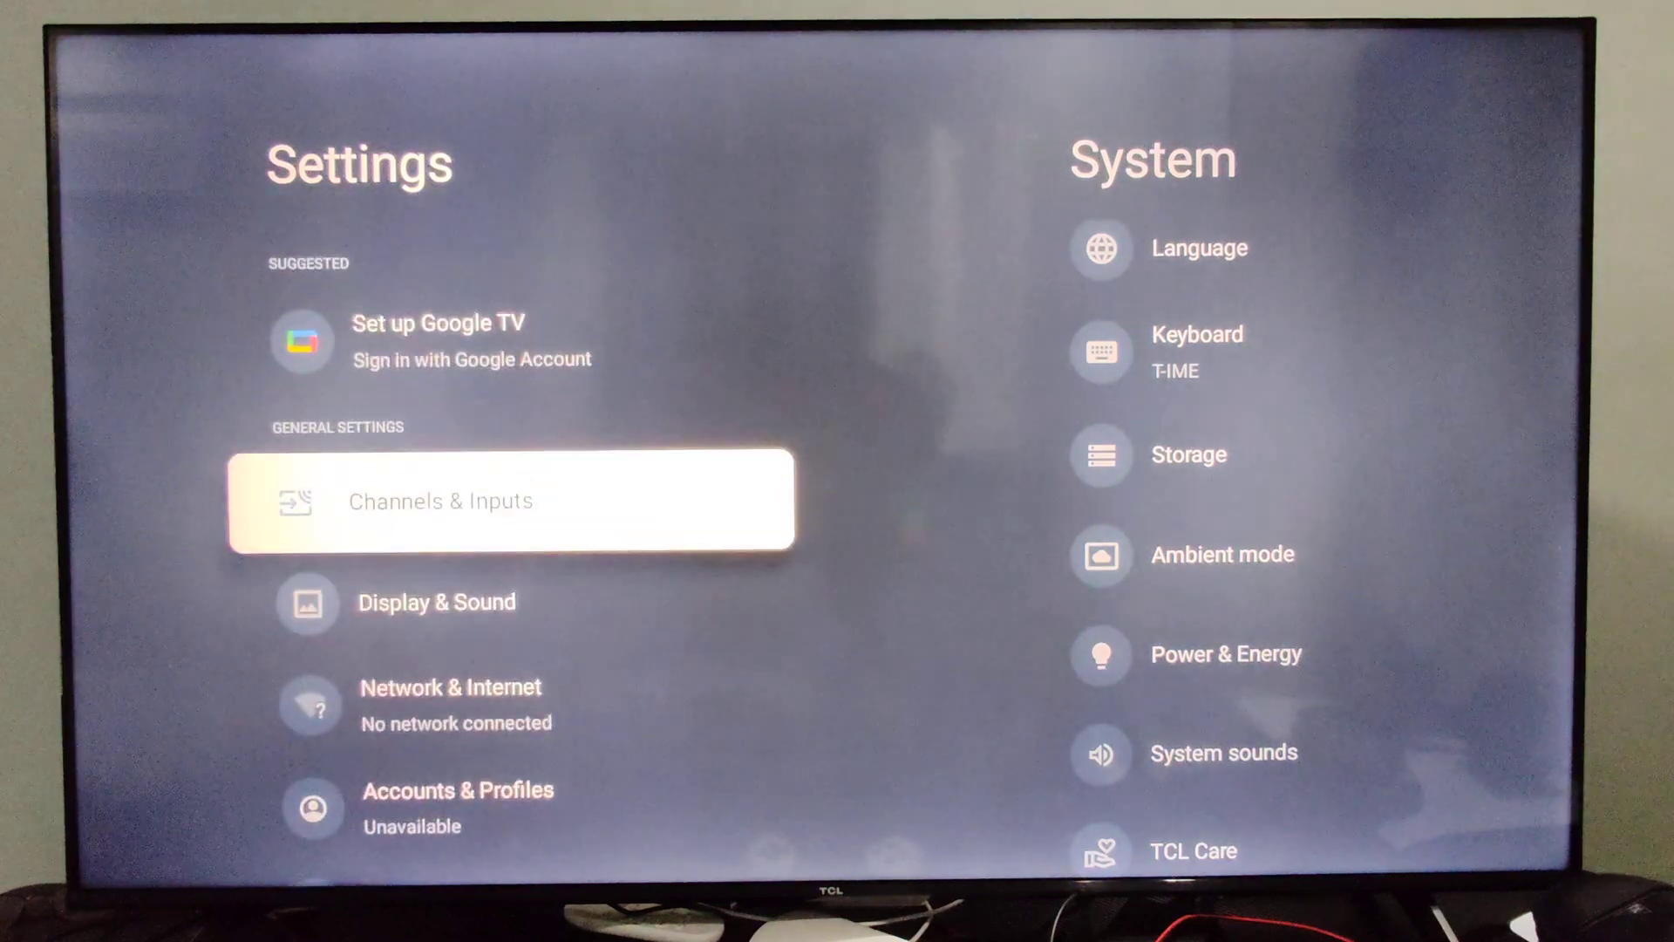
key("Up")
key("Down")
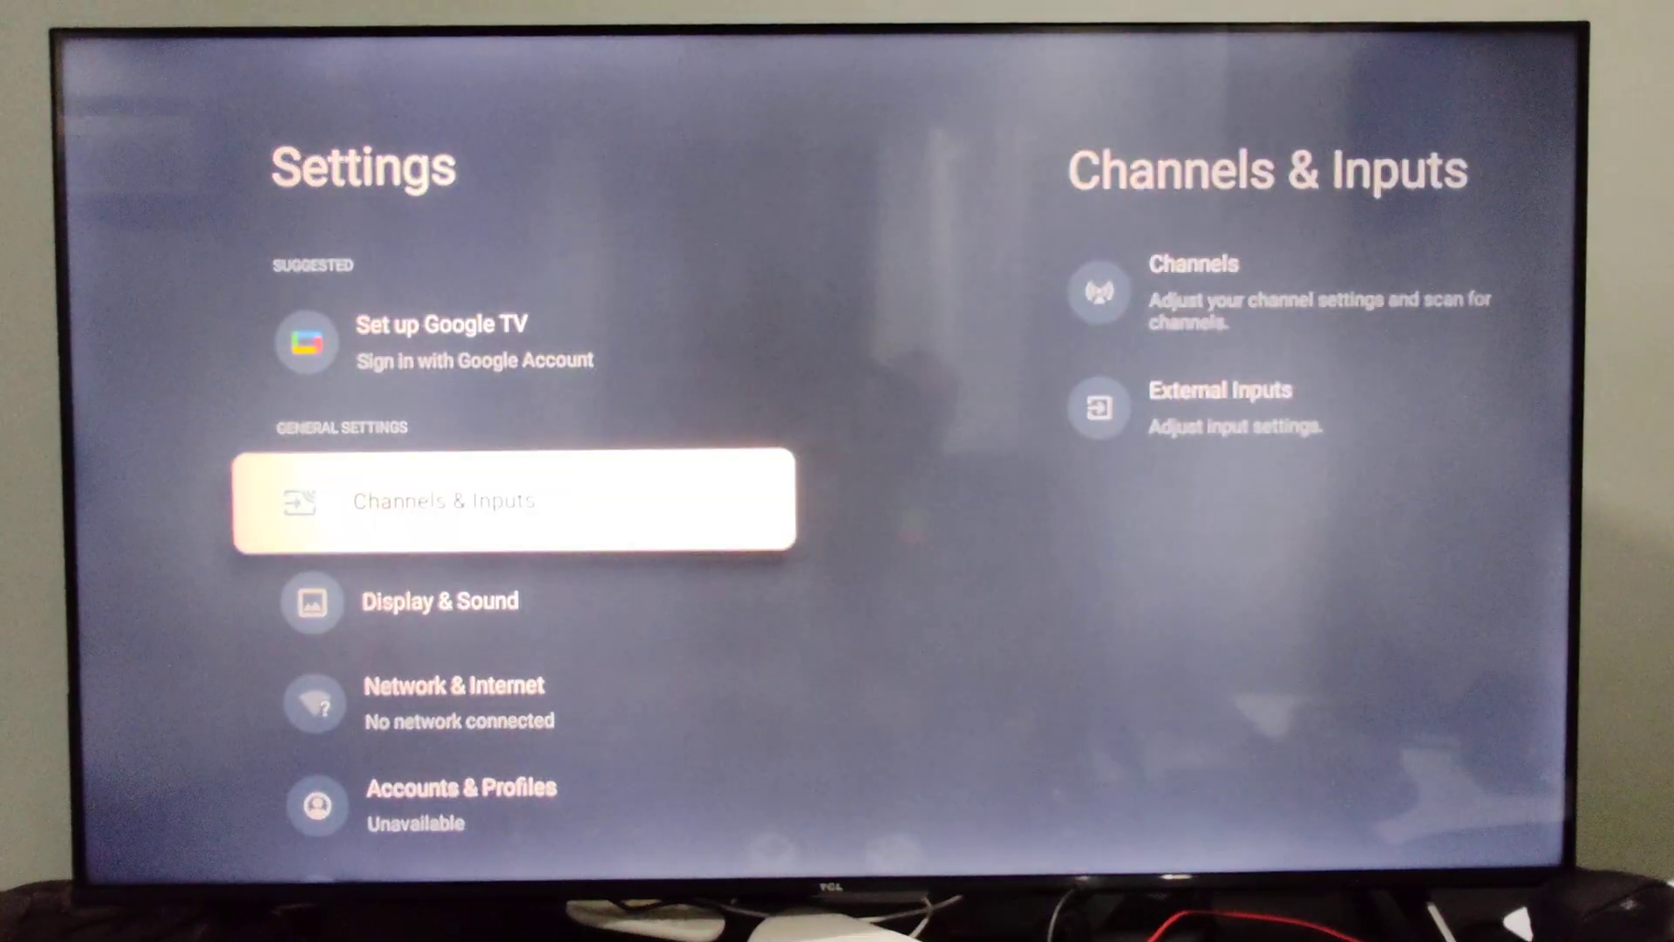
key("Down")
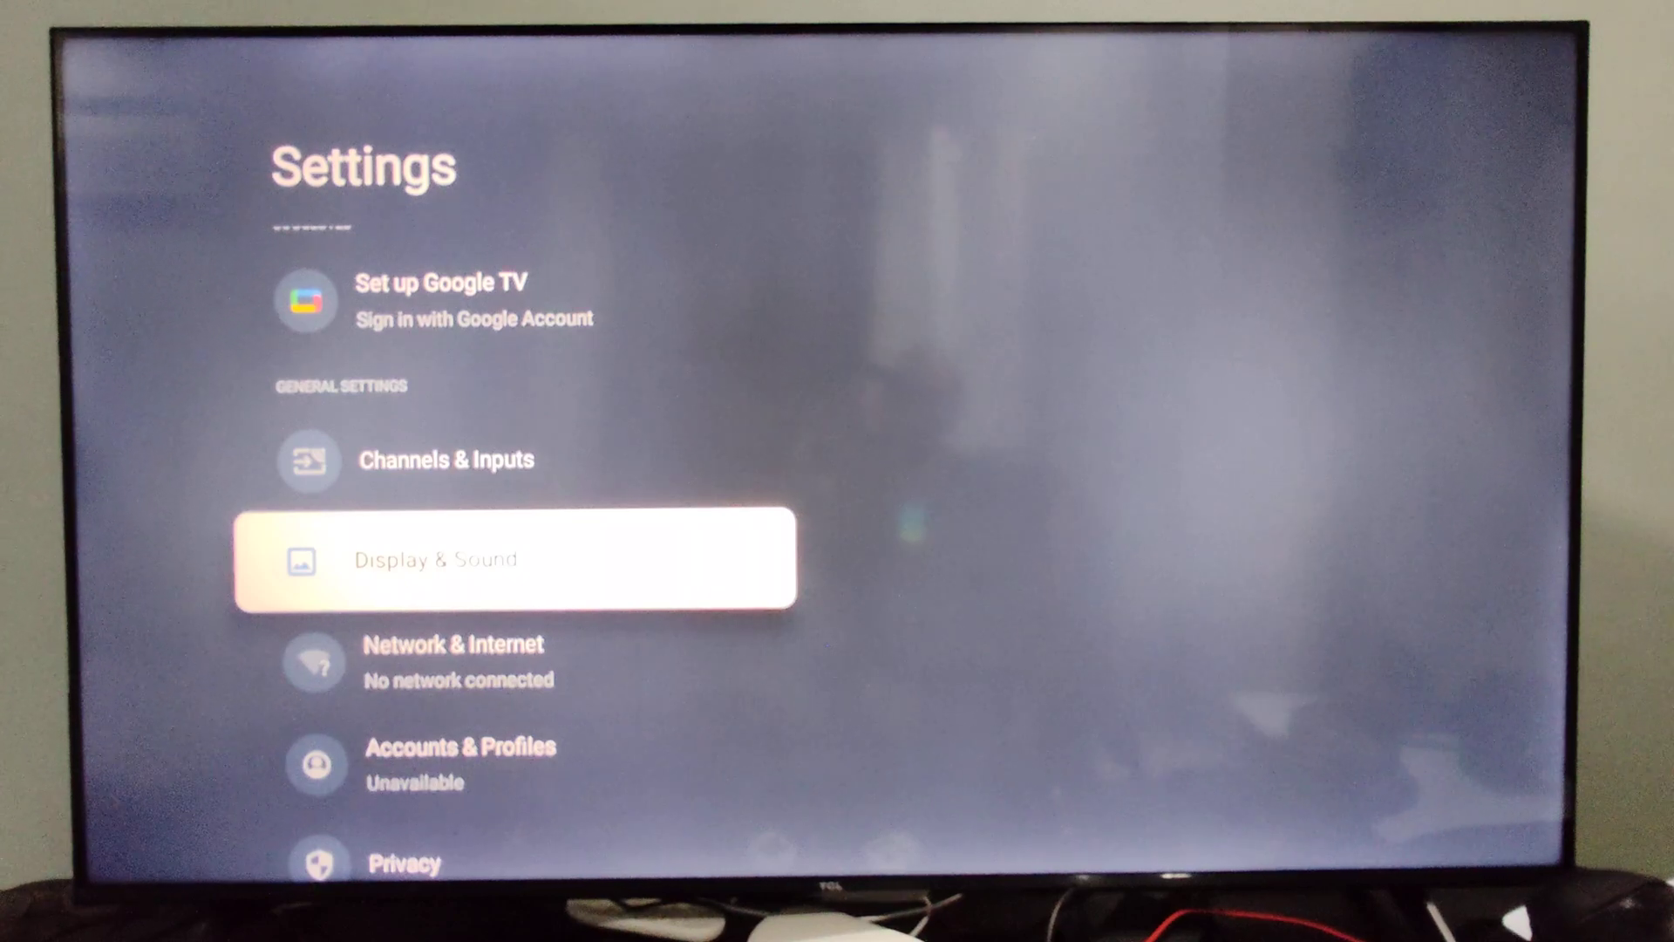
key("Return")
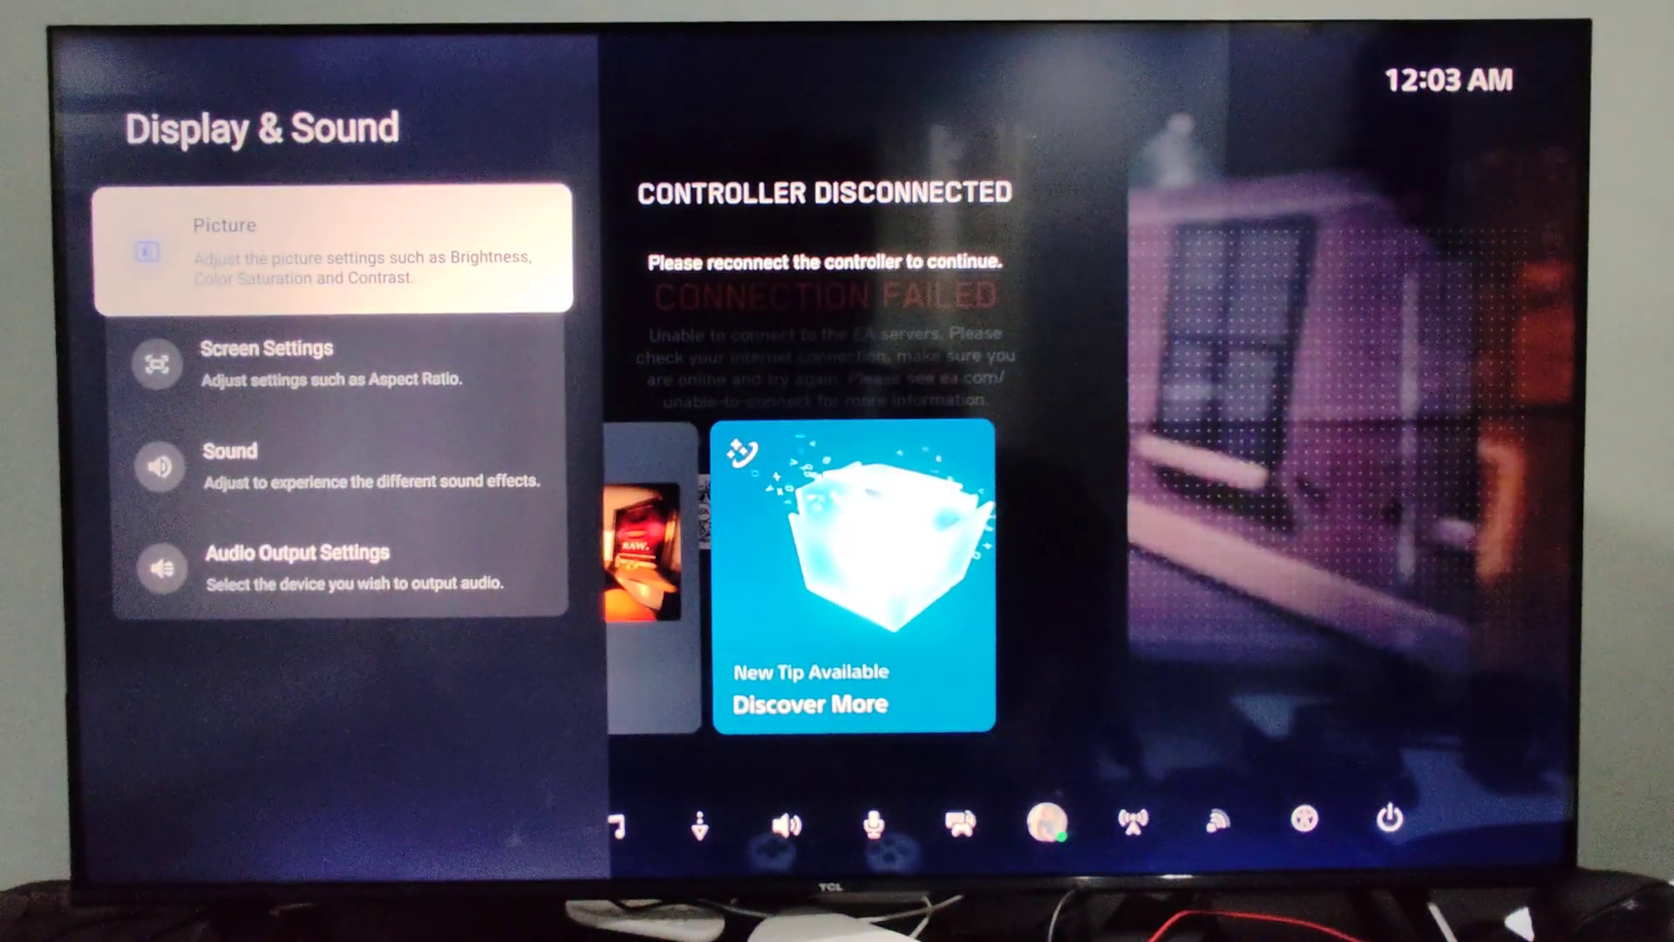
Open Picture settings, leave Picture Mode on Game, and open the Brightness sliders
key("Return")
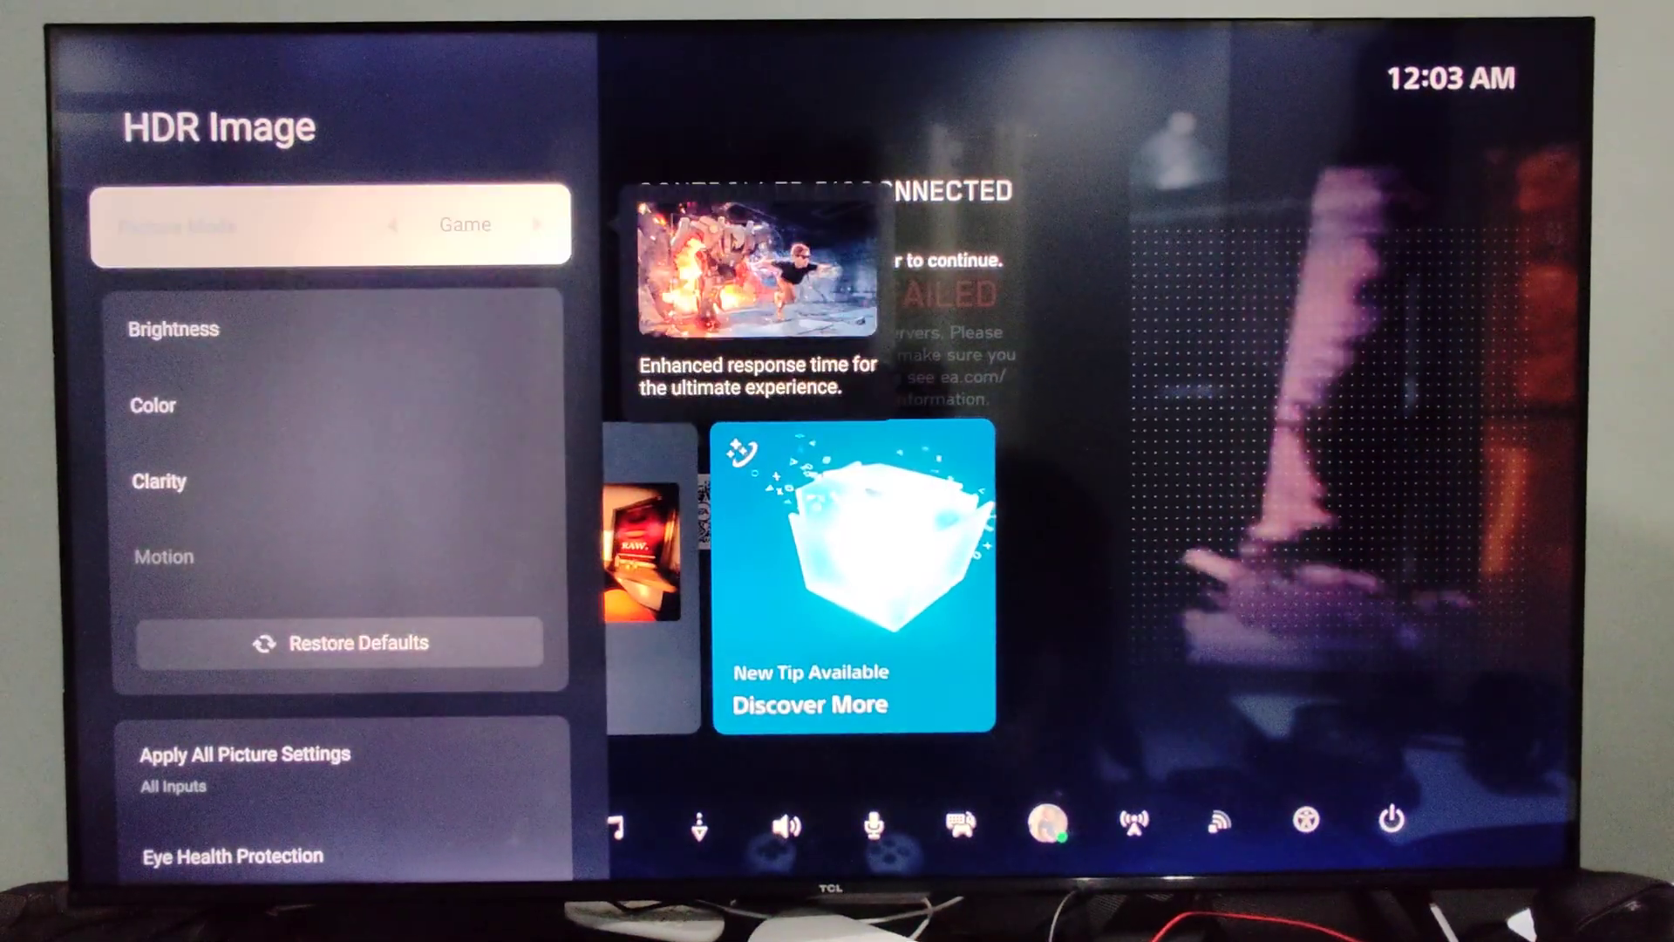
key("Down")
key("Up")
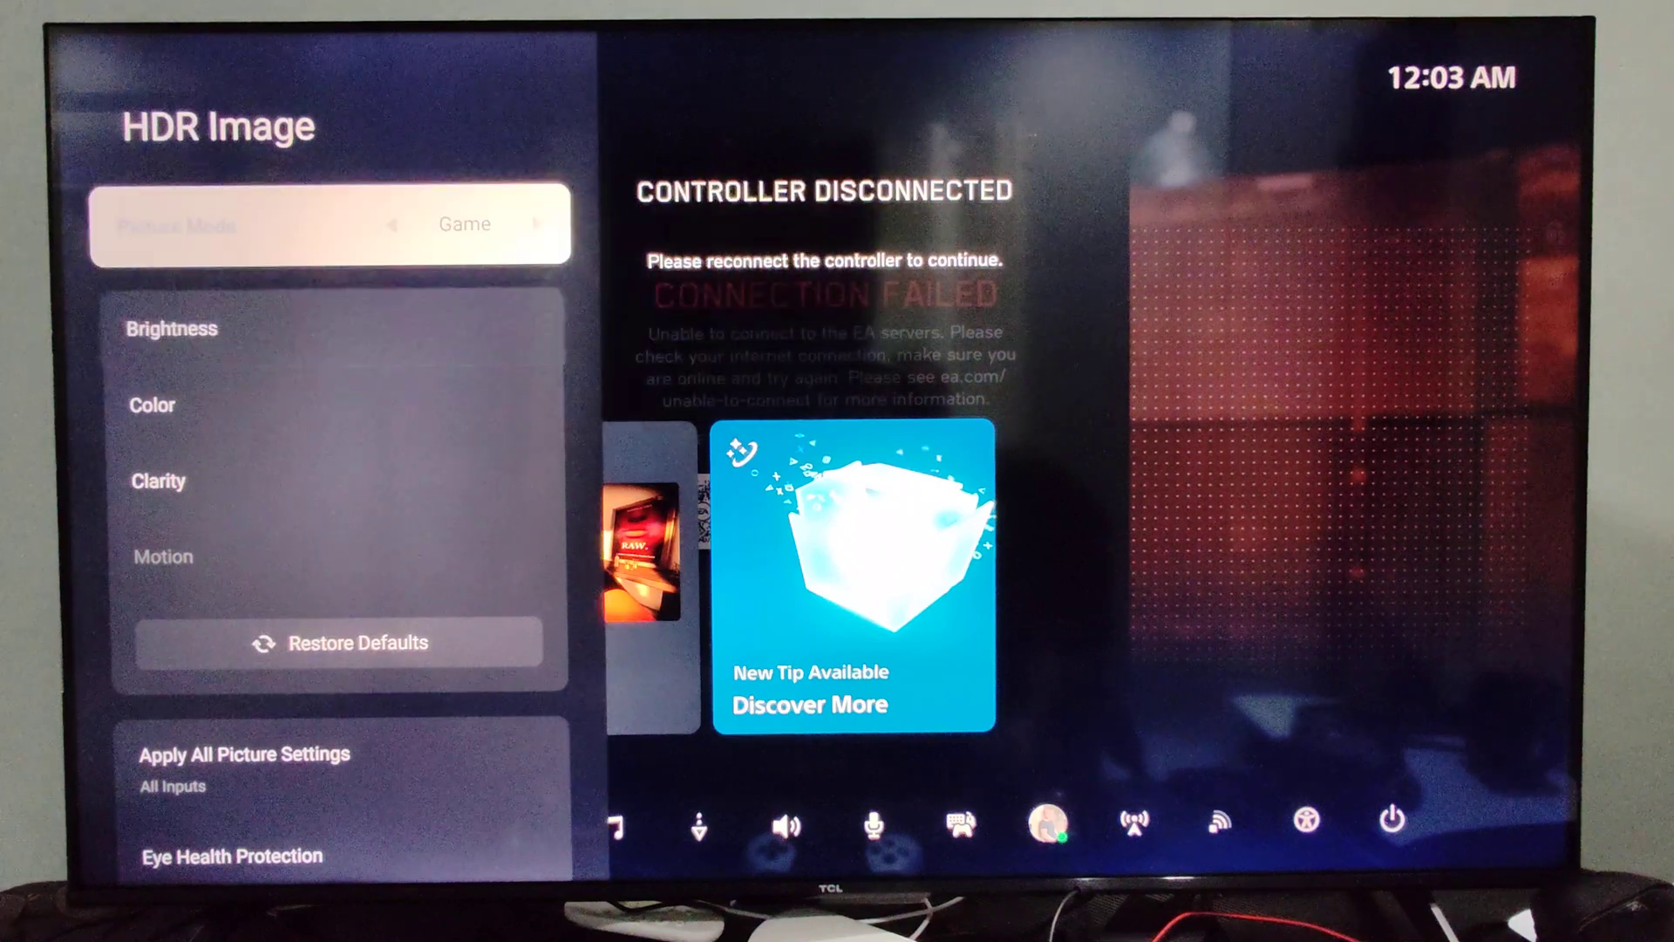
key("Down")
key("Return")
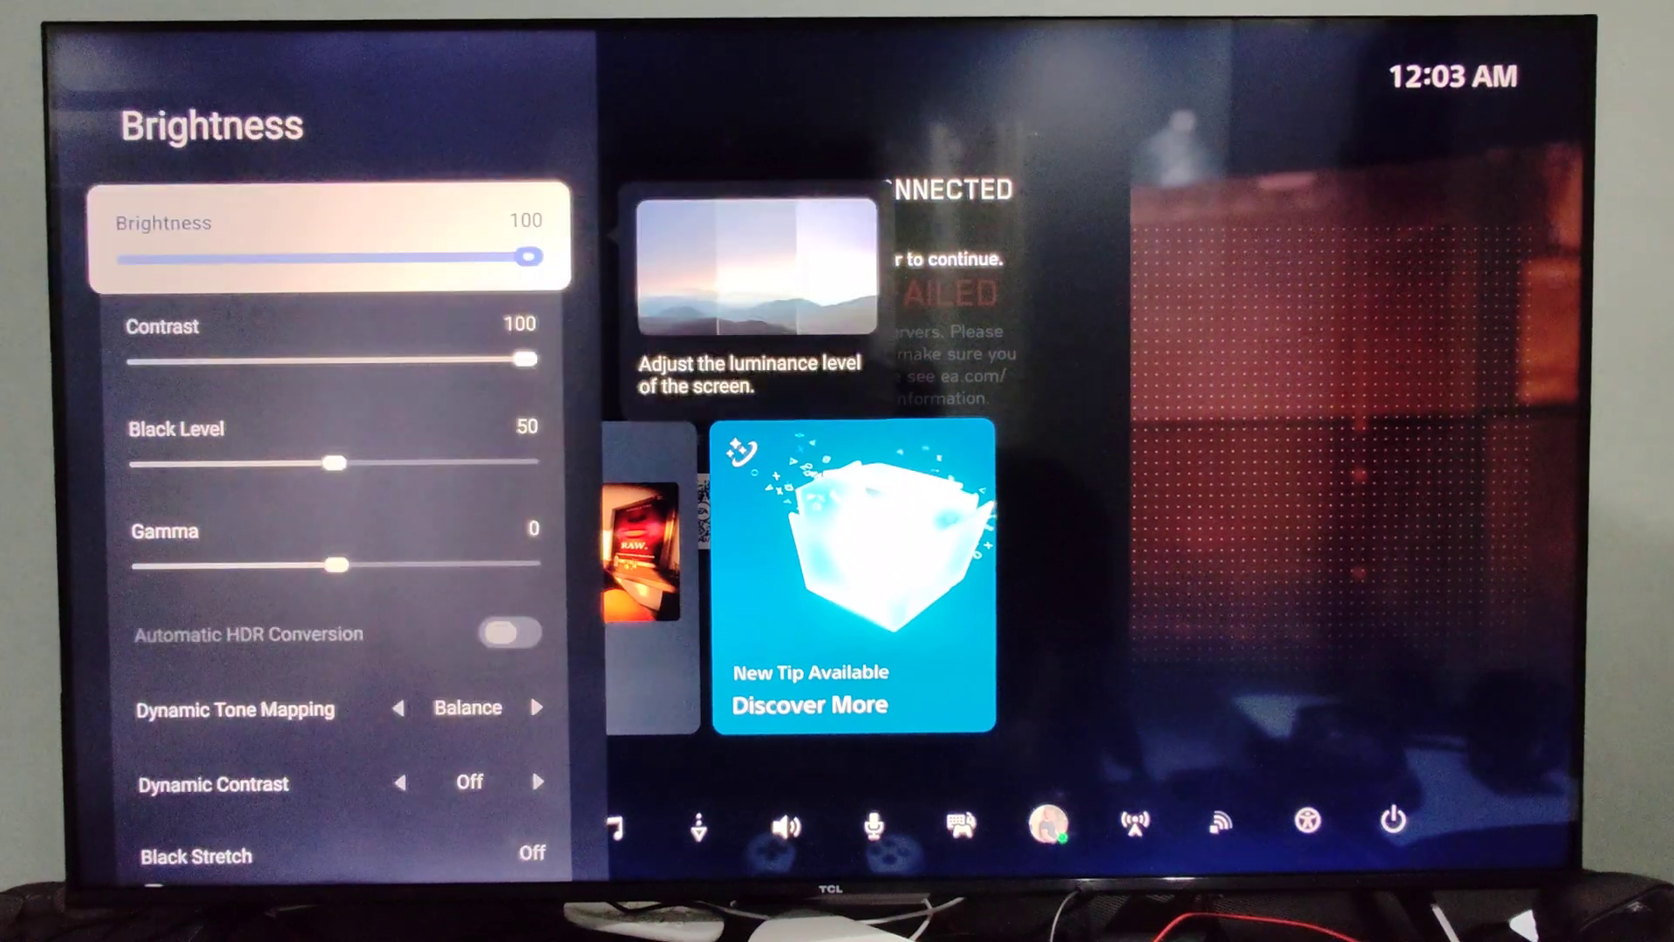
Set the brightness slider to 70 and the contrast slider to 90
key("Return")
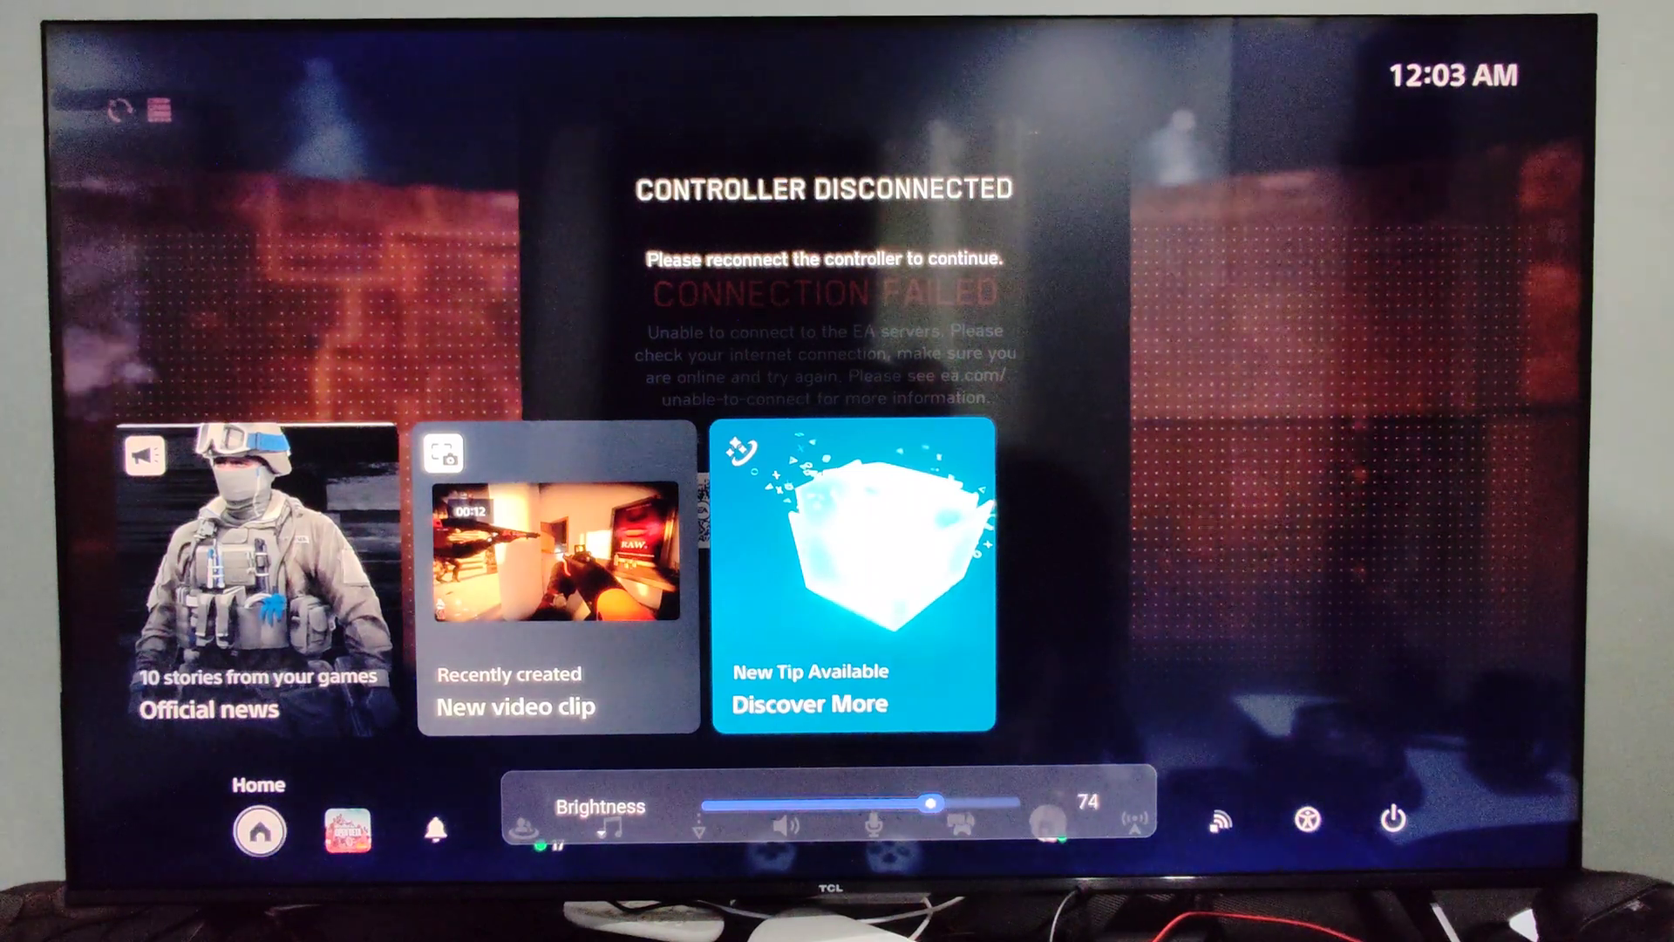
key("Left")
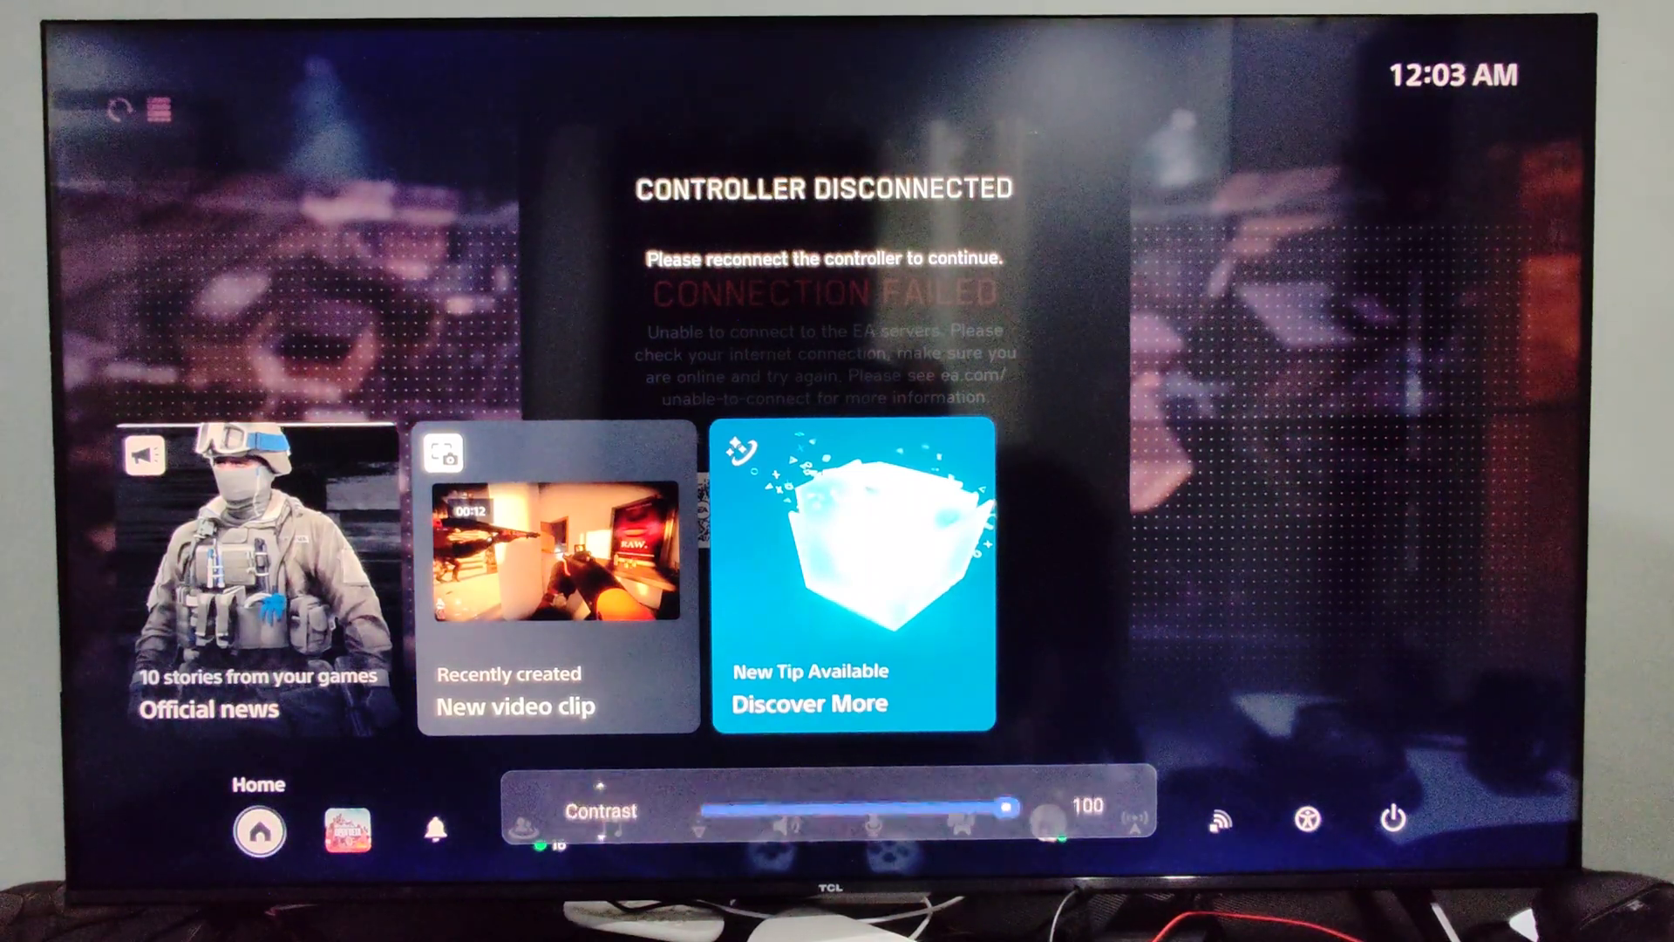
key("Escape")
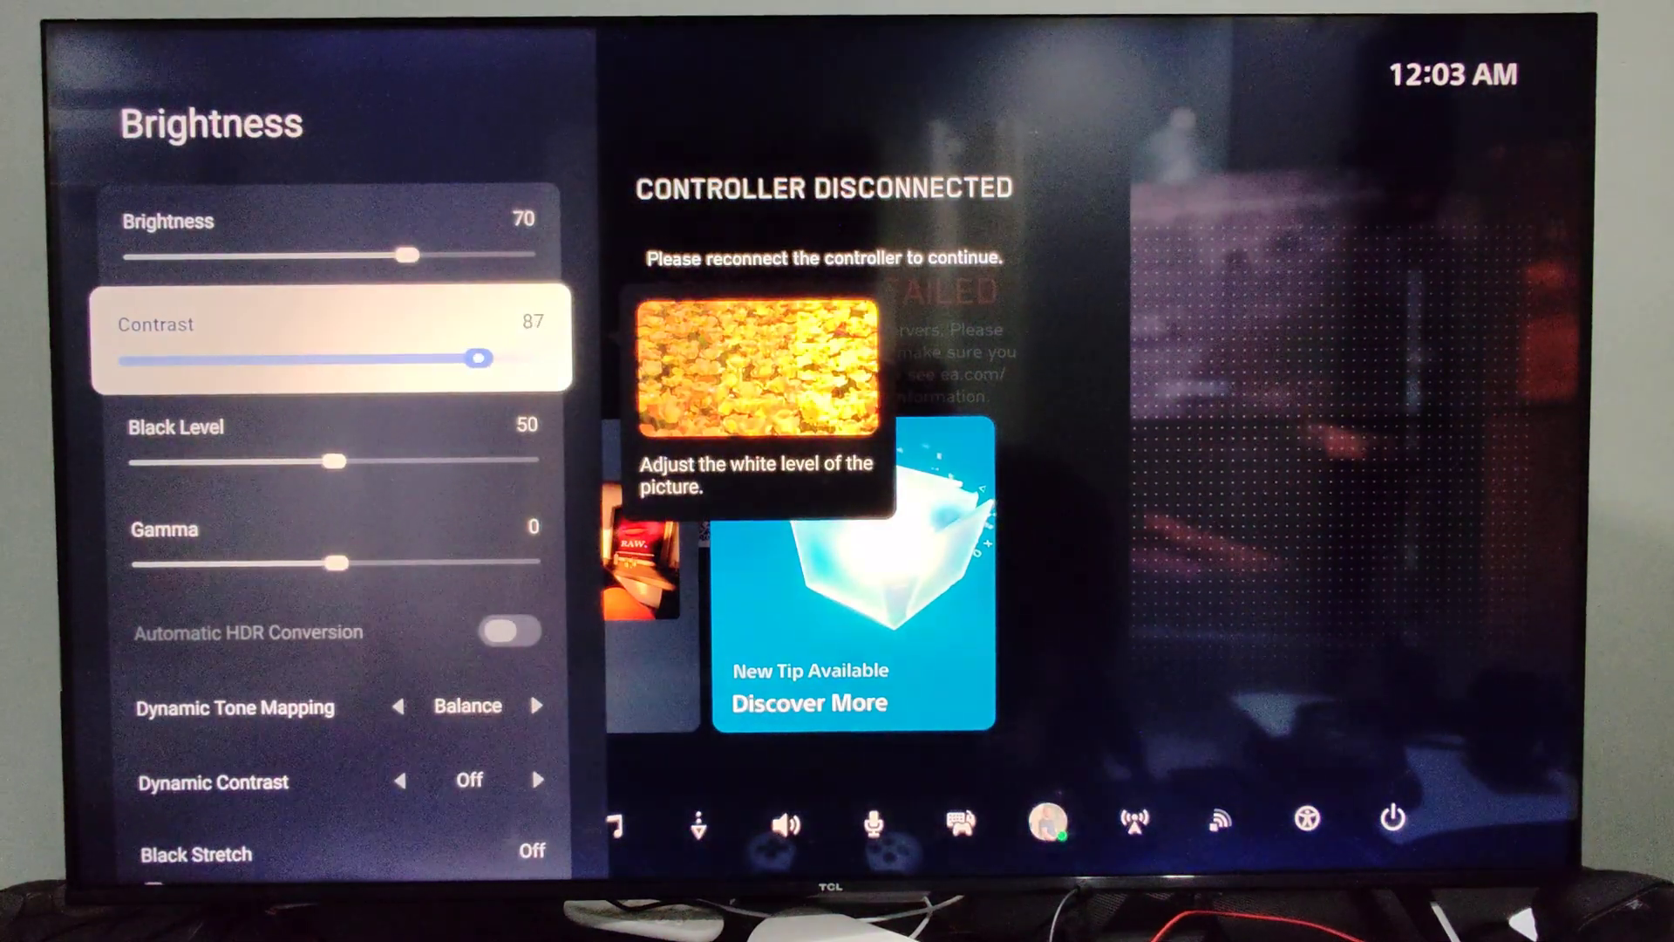
key("Right")
key("Return")
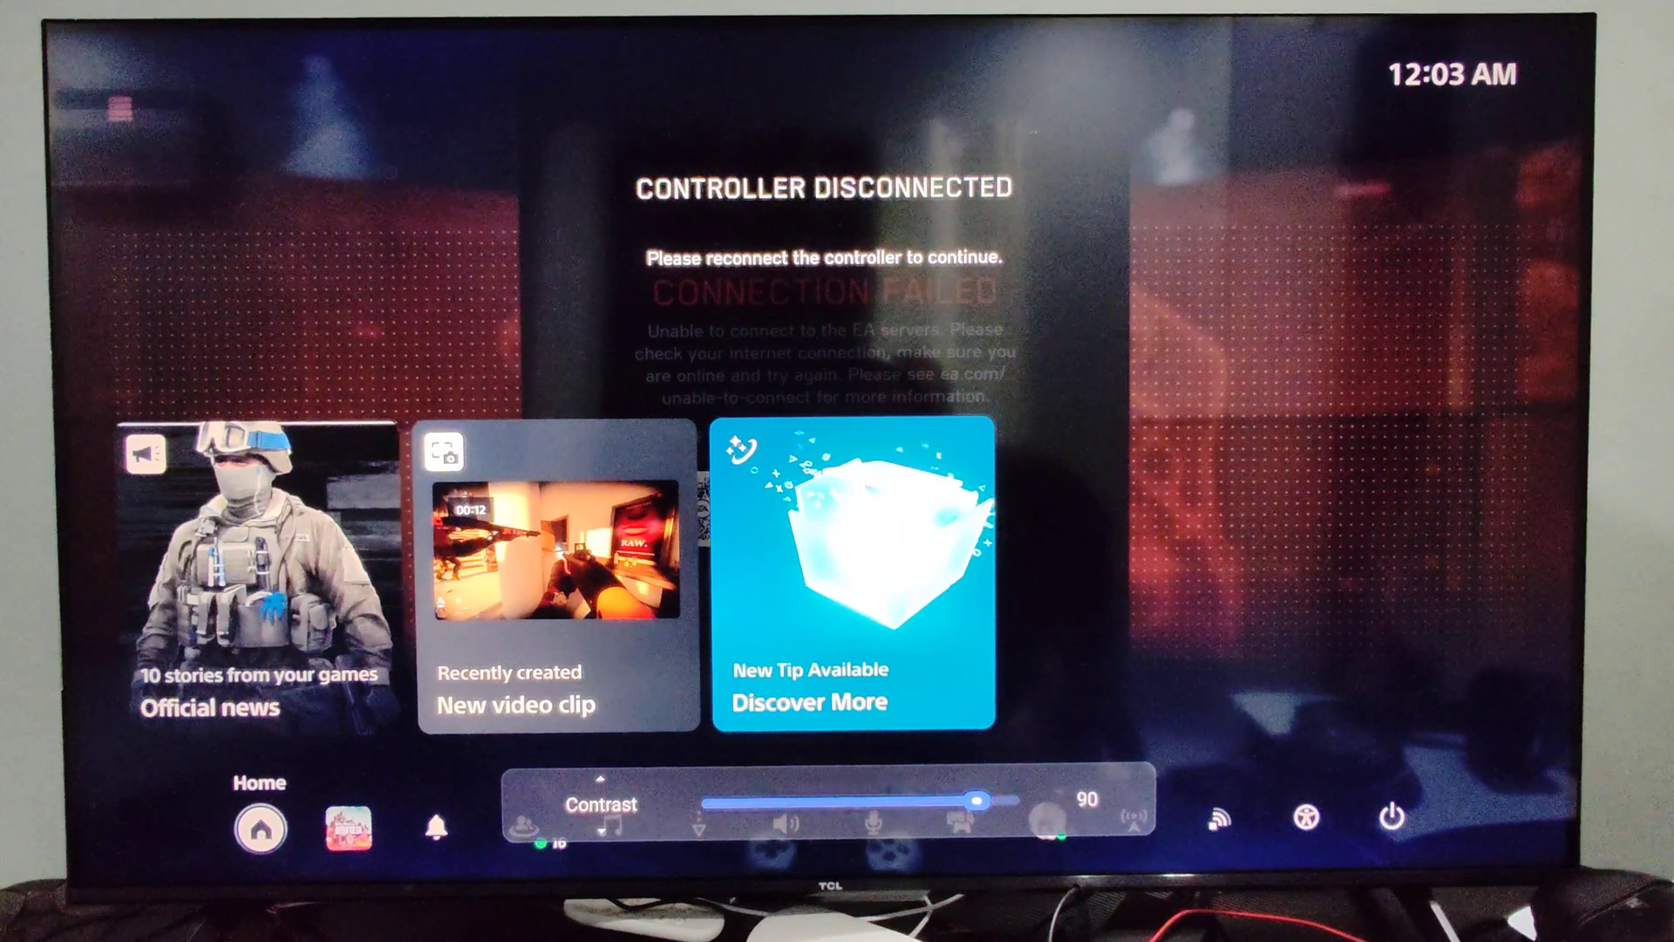
key("Escape")
key("super")
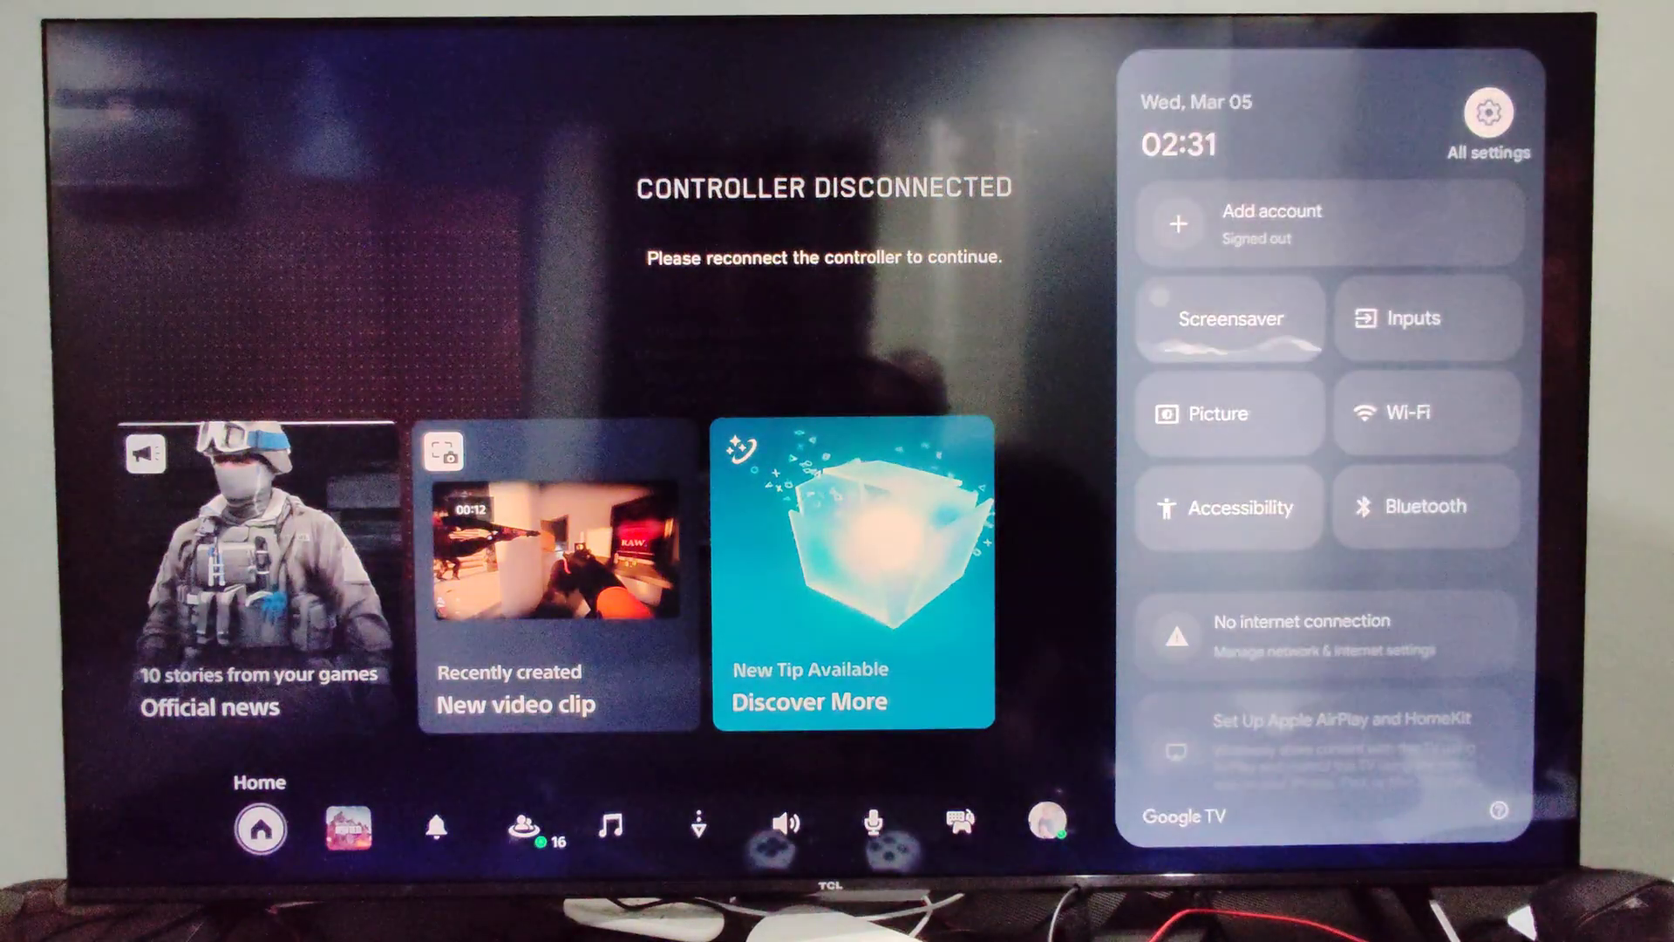